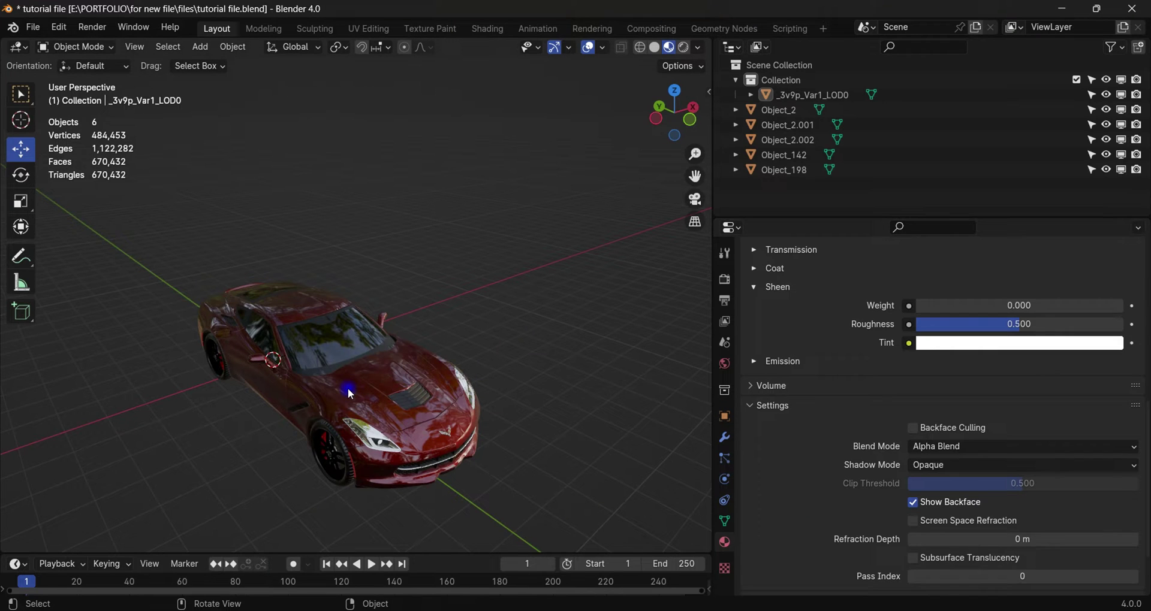
- Select the car body and the wheels object in turn to inspect them
click(350, 395)
middle_drag(354, 387, 423, 378)
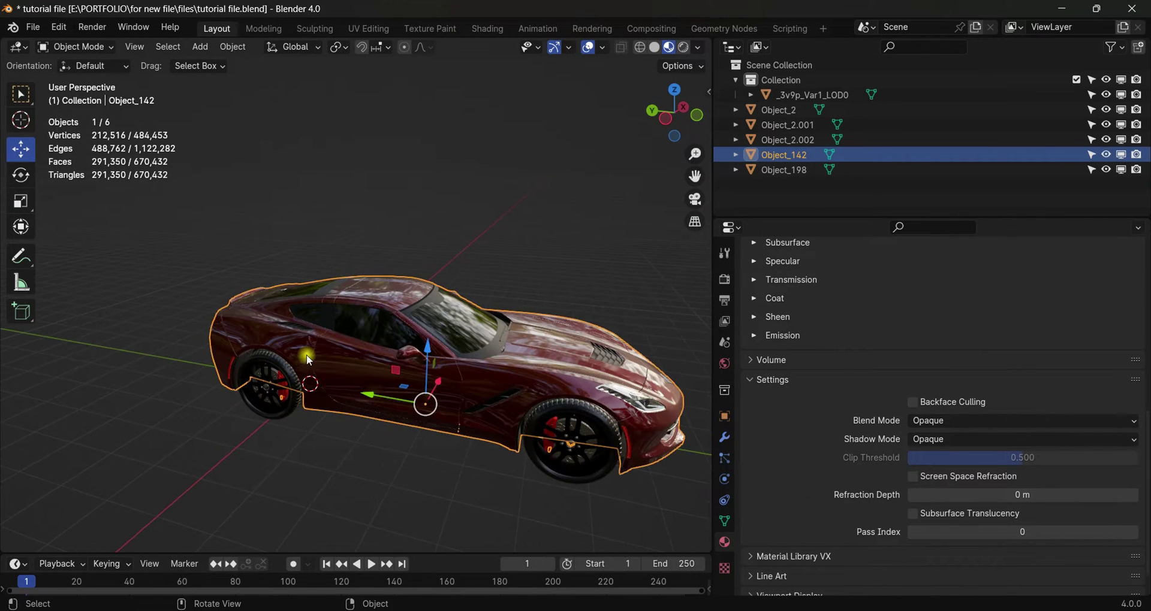
click(542, 430)
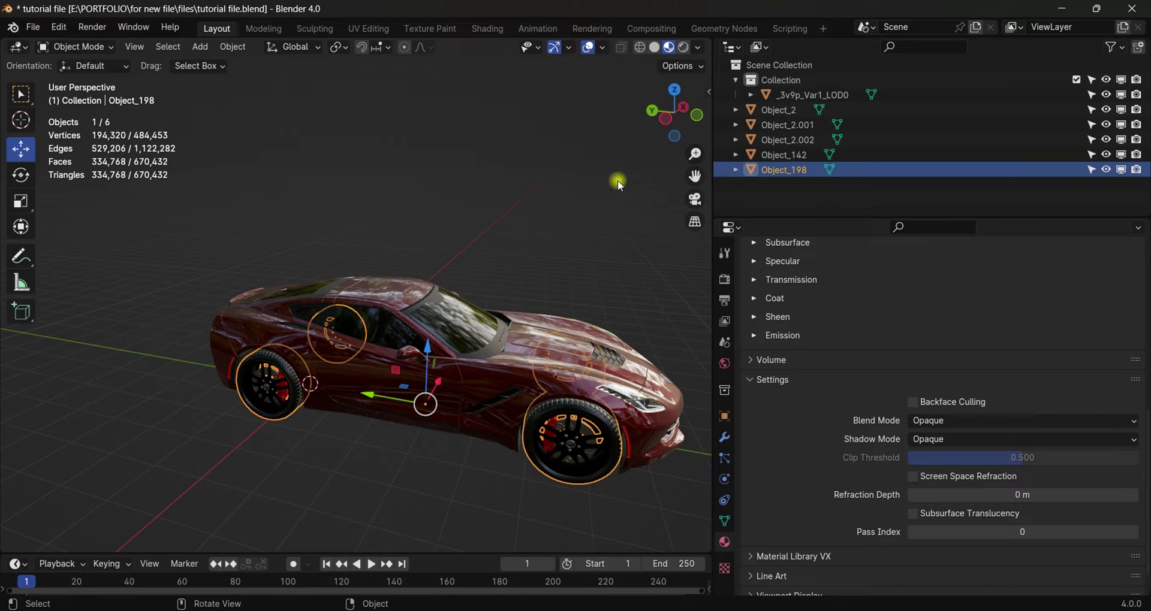
click(529, 319)
click(566, 426)
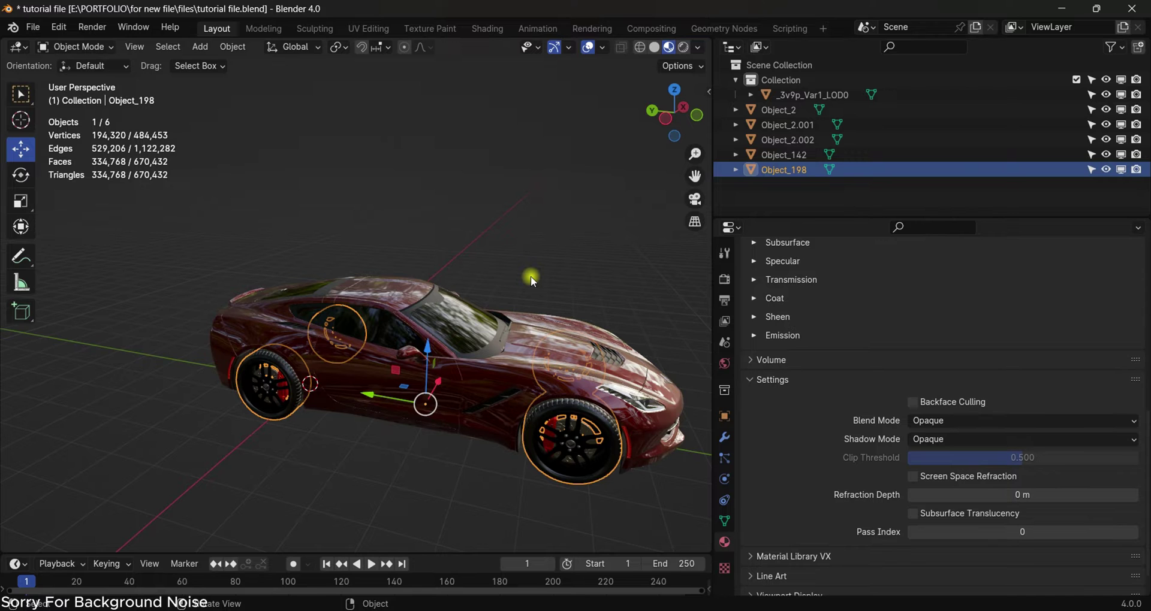
- Zoom out, orbit toward the car's front, and pan over to the plant models
scroll(532, 279, down, 5)
middle_drag(532, 279, 441, 290)
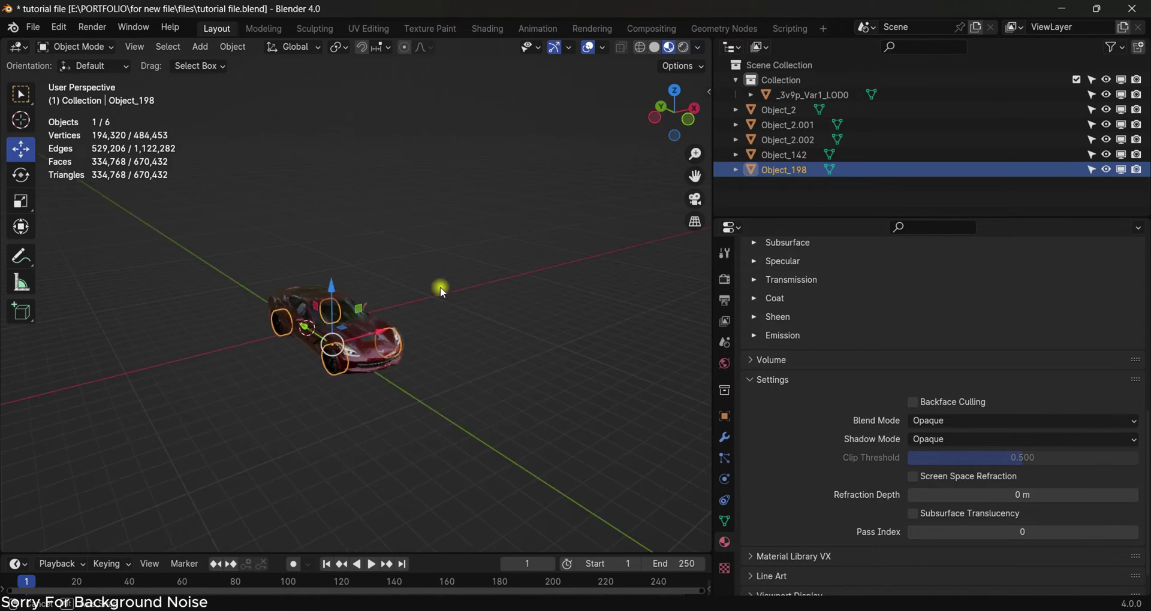
middle_drag(611, 240, 523, 266)
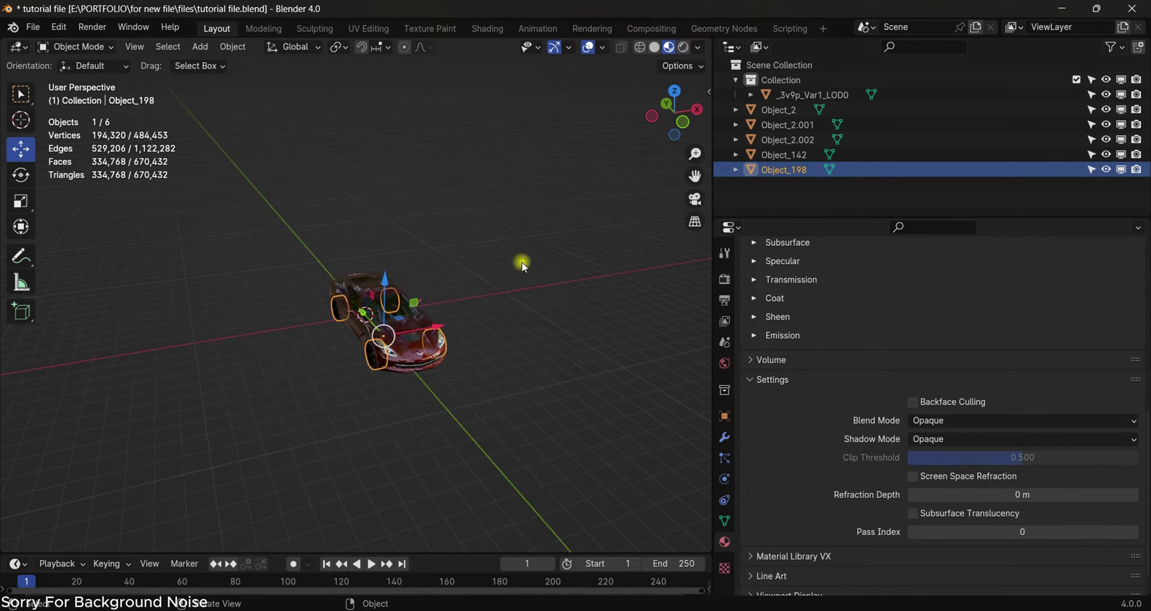
key(r)
key(Escape)
drag(694, 176, 738, 252)
- Select the purple flowering plant, grass clump and small plant one by one to check them
scroll(612, 247, up, 5)
middle_drag(609, 264, 541, 264)
click(386, 350)
click(605, 365)
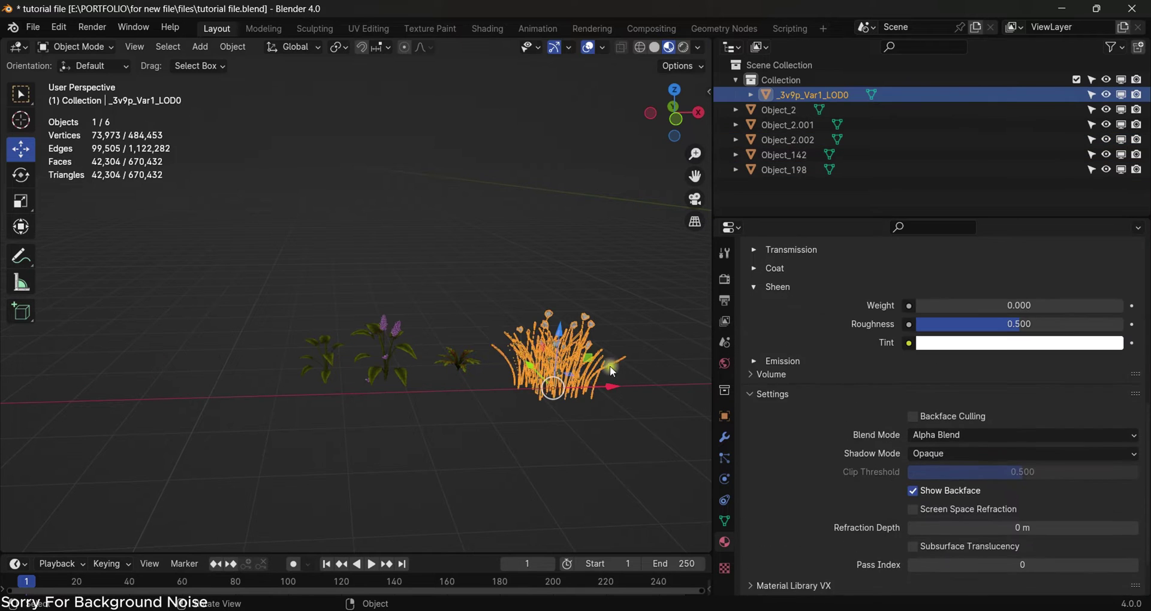
click(460, 353)
click(301, 330)
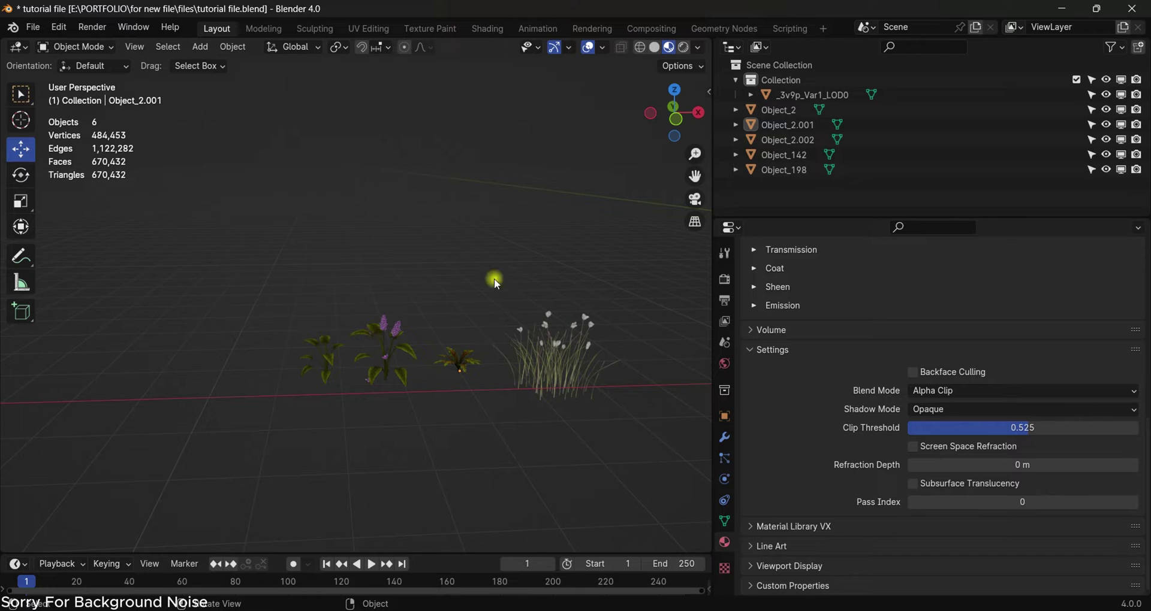
drag(251, 295, 711, 427)
click(470, 257)
click(329, 351)
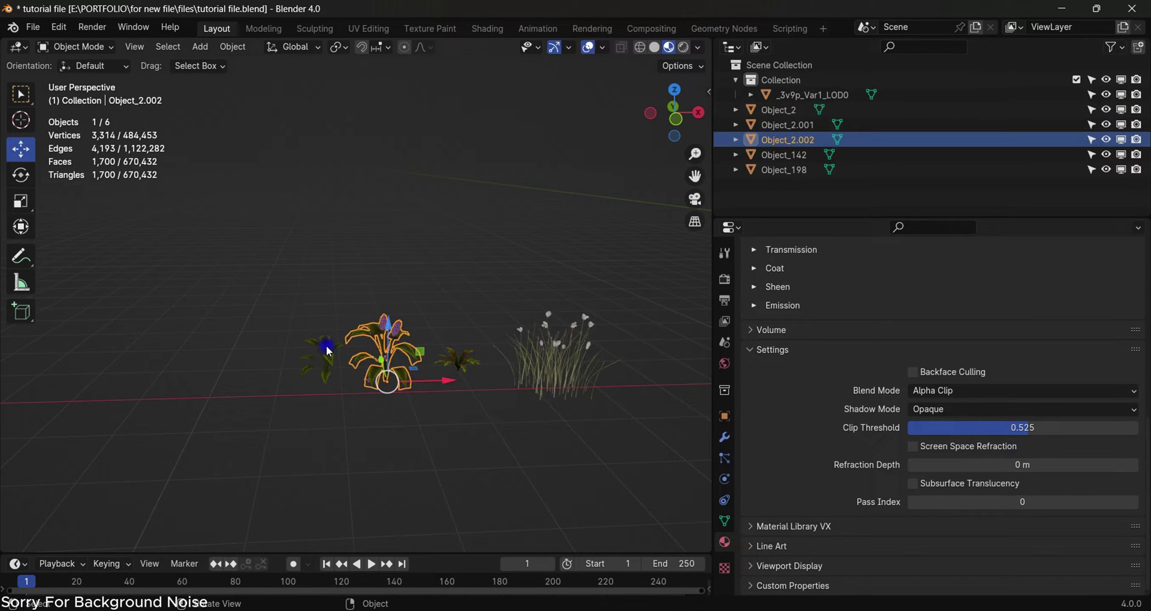
click(328, 351)
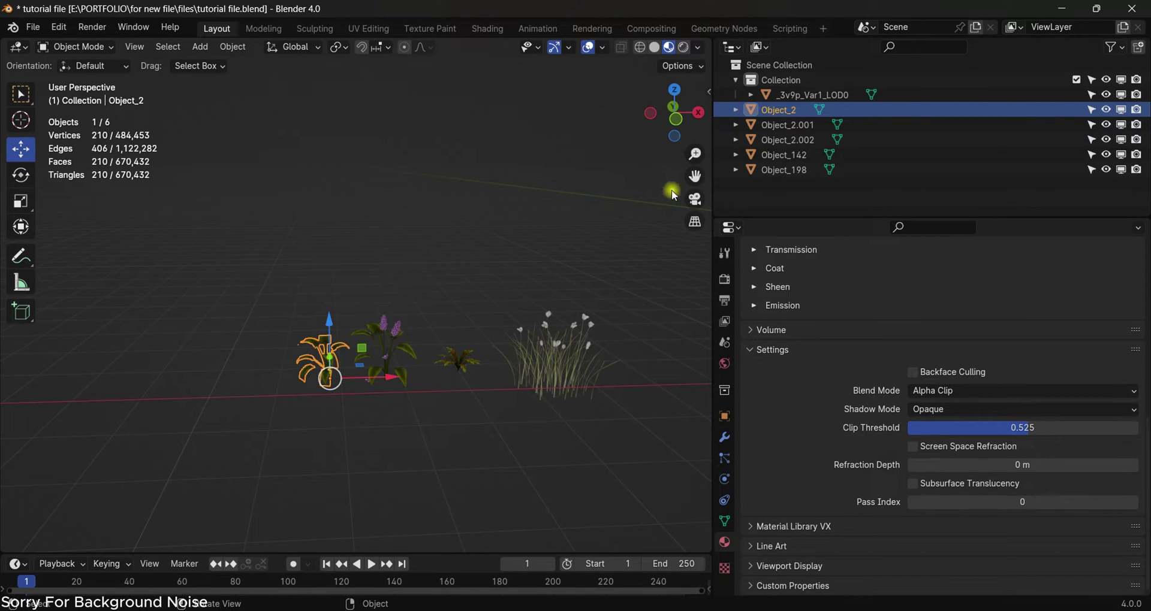
- Pan back to the car and select the car body Object_142
drag(686, 178, 487, 231)
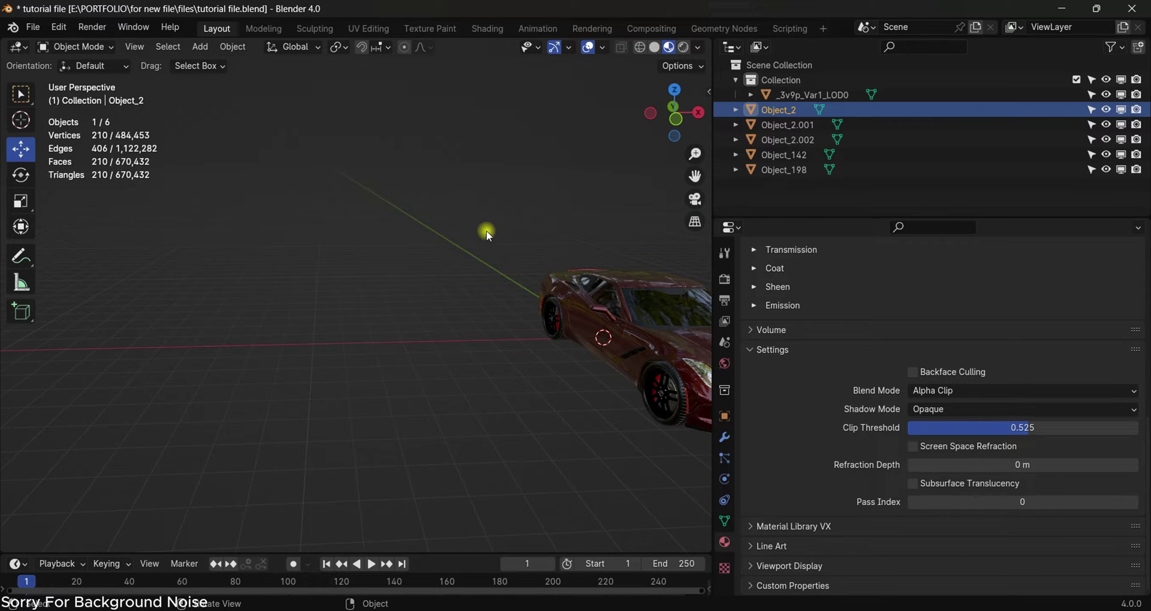
drag(693, 178, 524, 249)
middle_drag(524, 250, 630, 263)
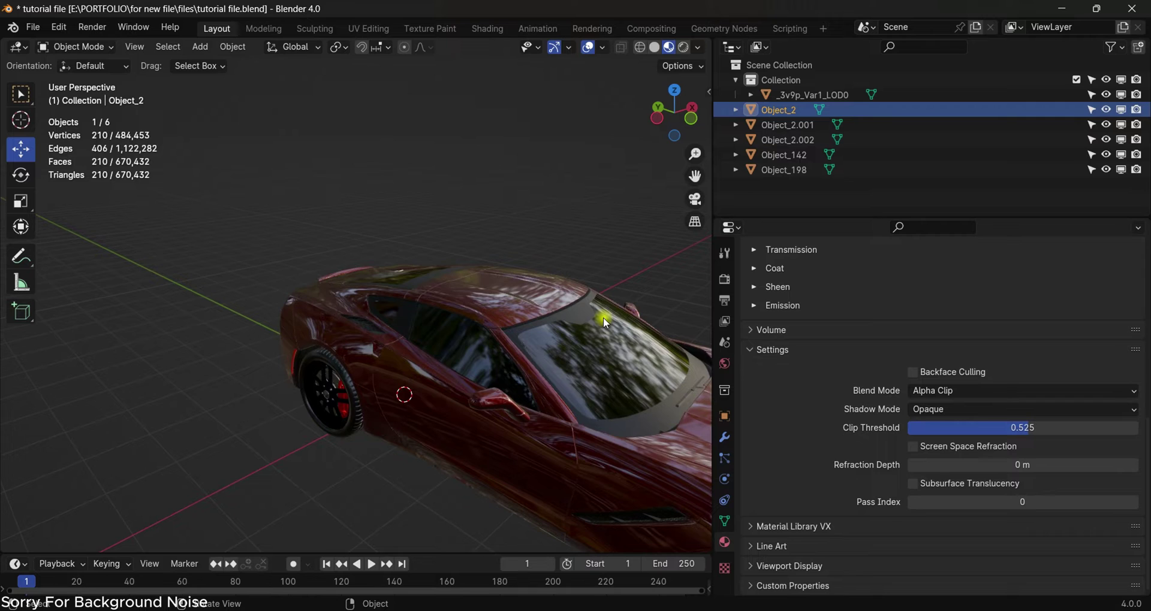
click(585, 342)
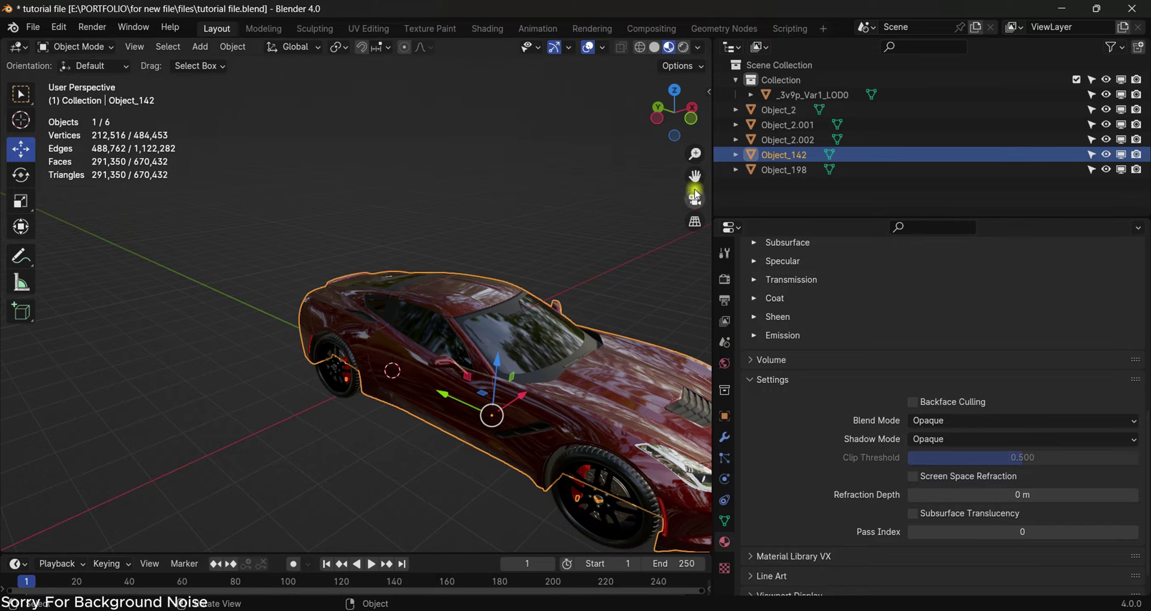
drag(695, 177, 609, 134)
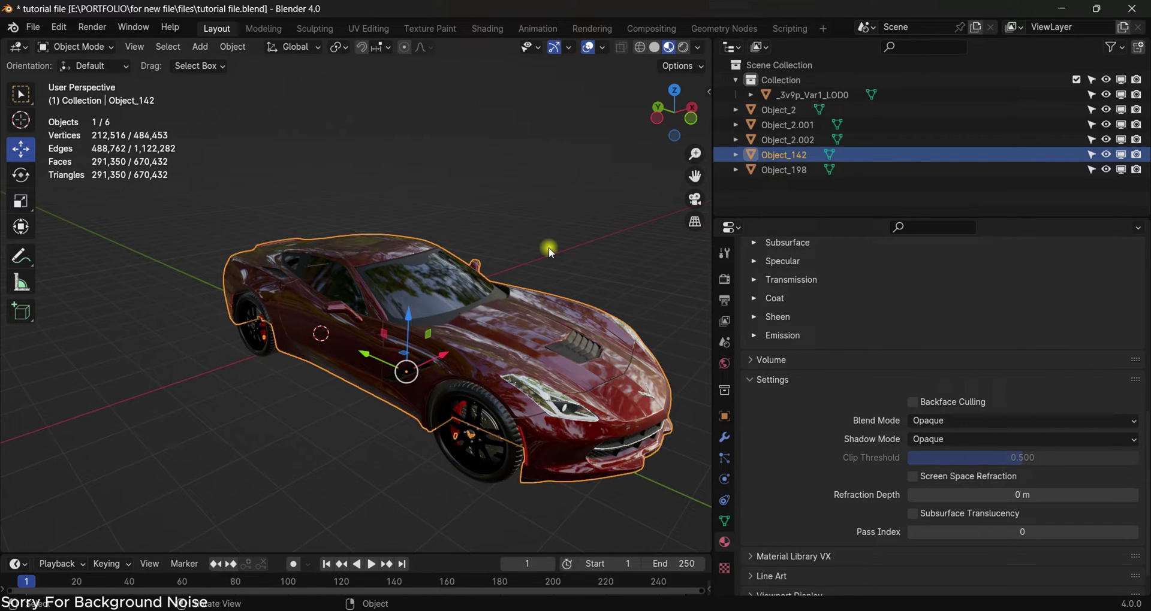
- Add a UV sphere and scale it up
key(shift+a)
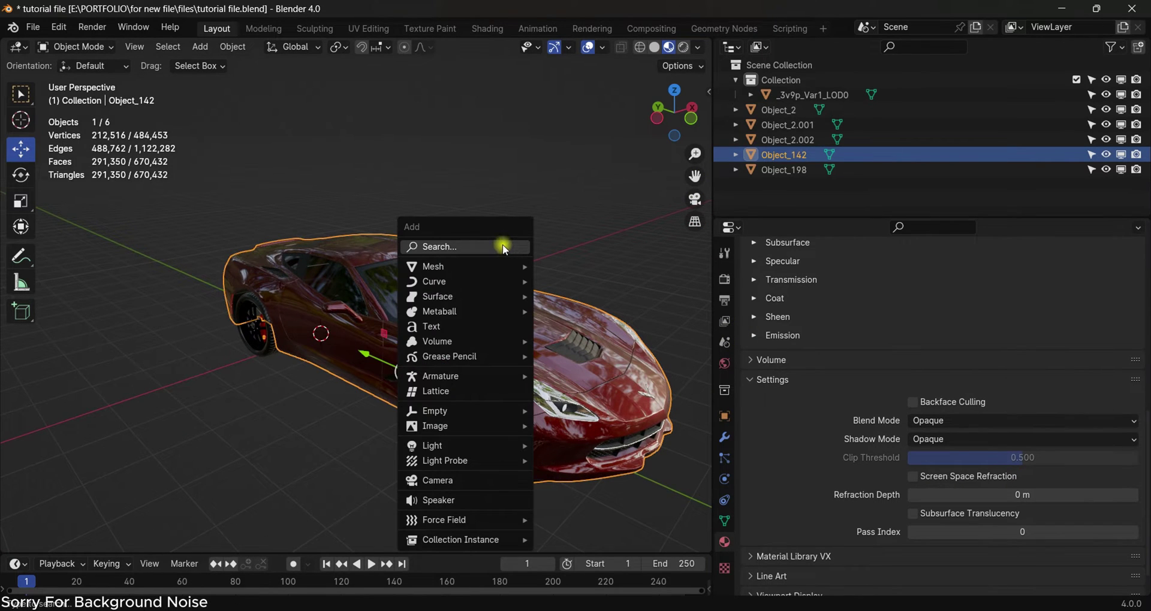
mouse_move(483, 264)
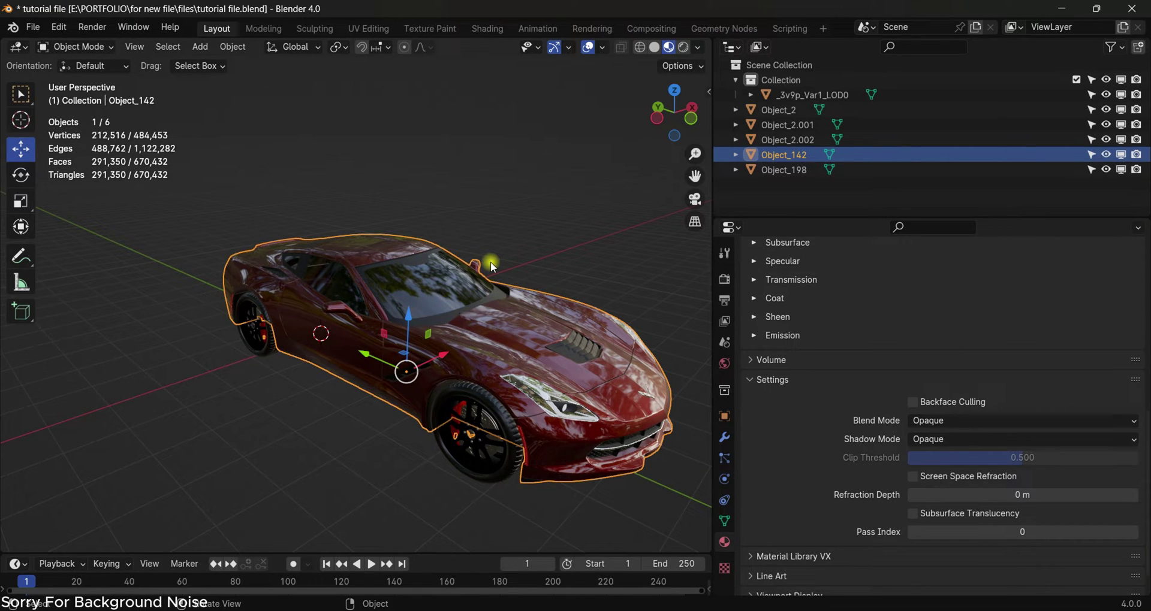
key(shift+a)
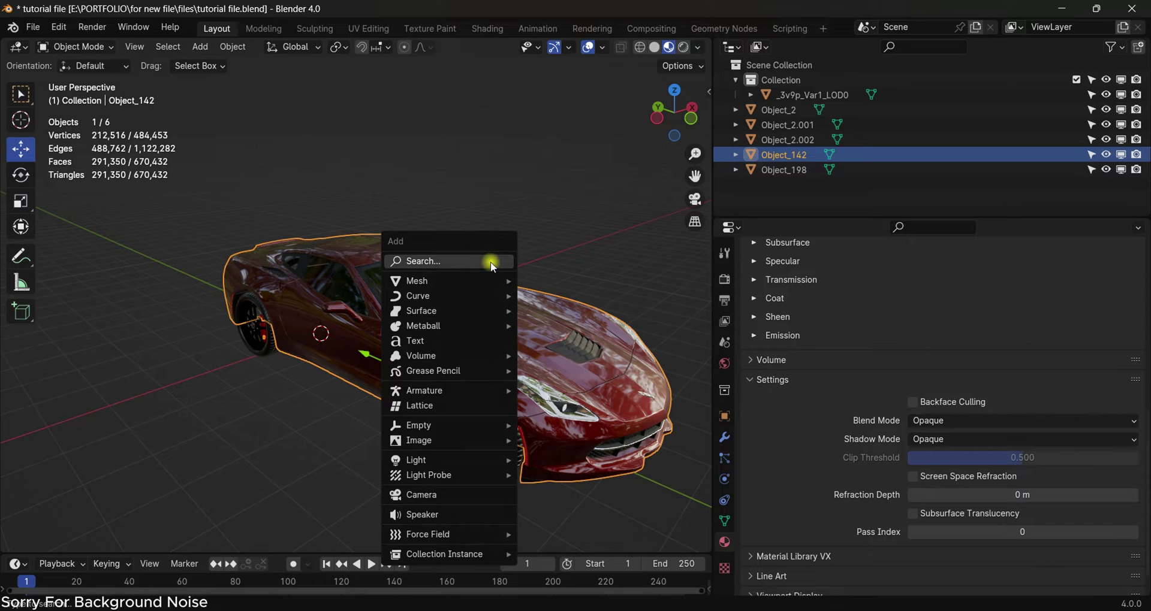
mouse_move(466, 281)
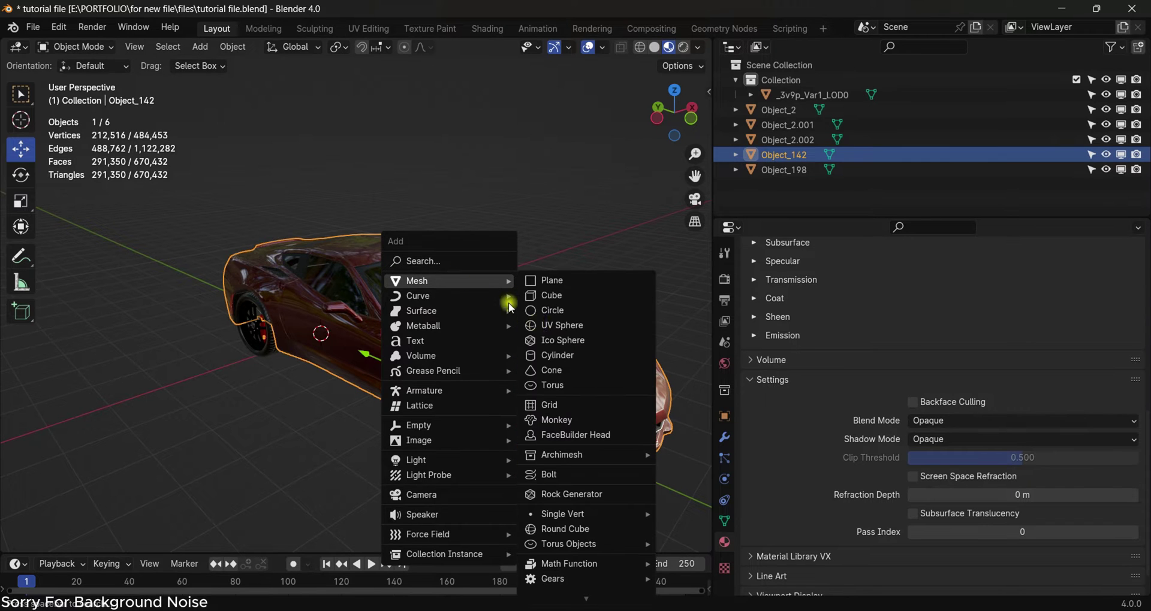
click(544, 328)
key(s)
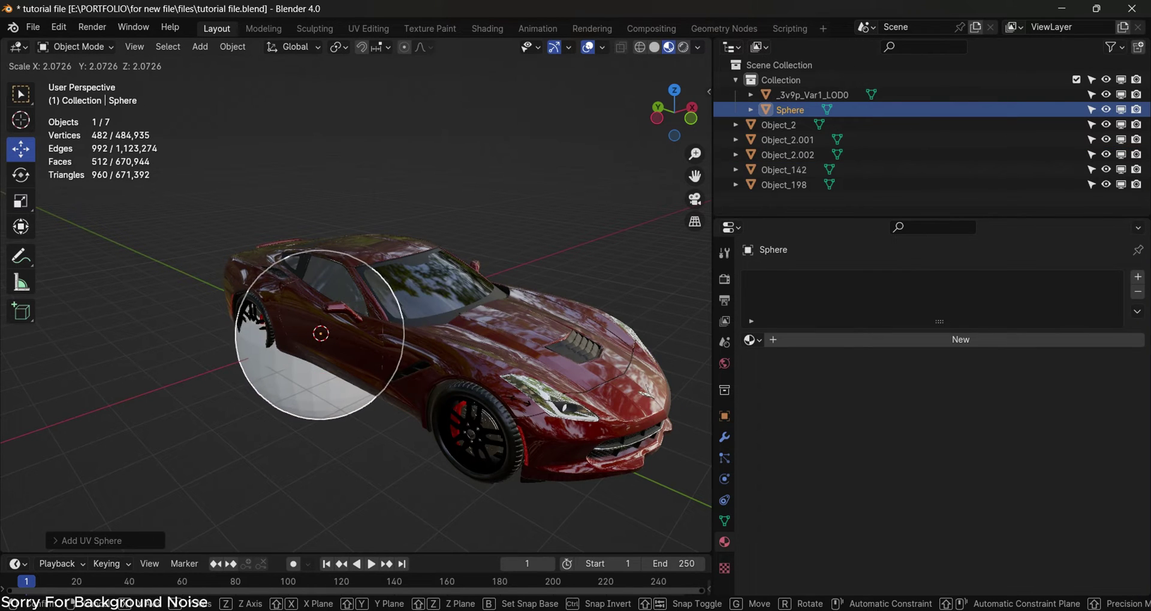
click(511, 341)
- Enlarge the sphere to about 1.09 and move it far to the car's left
click(675, 90)
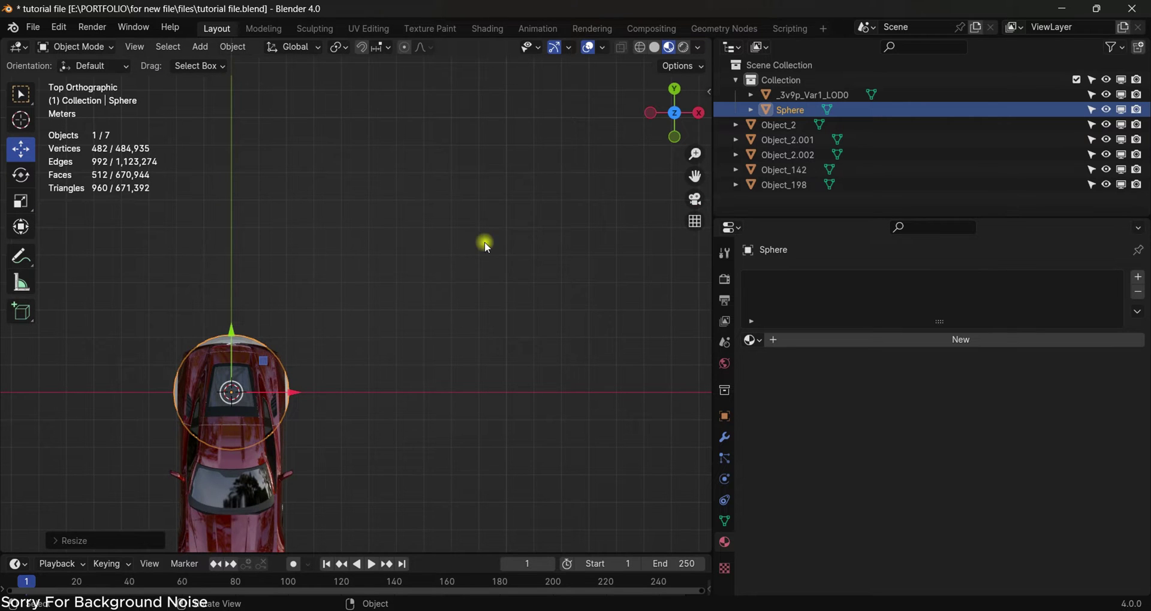
middle_drag(416, 305, 398, 287)
drag(398, 288, 447, 267)
key(s)
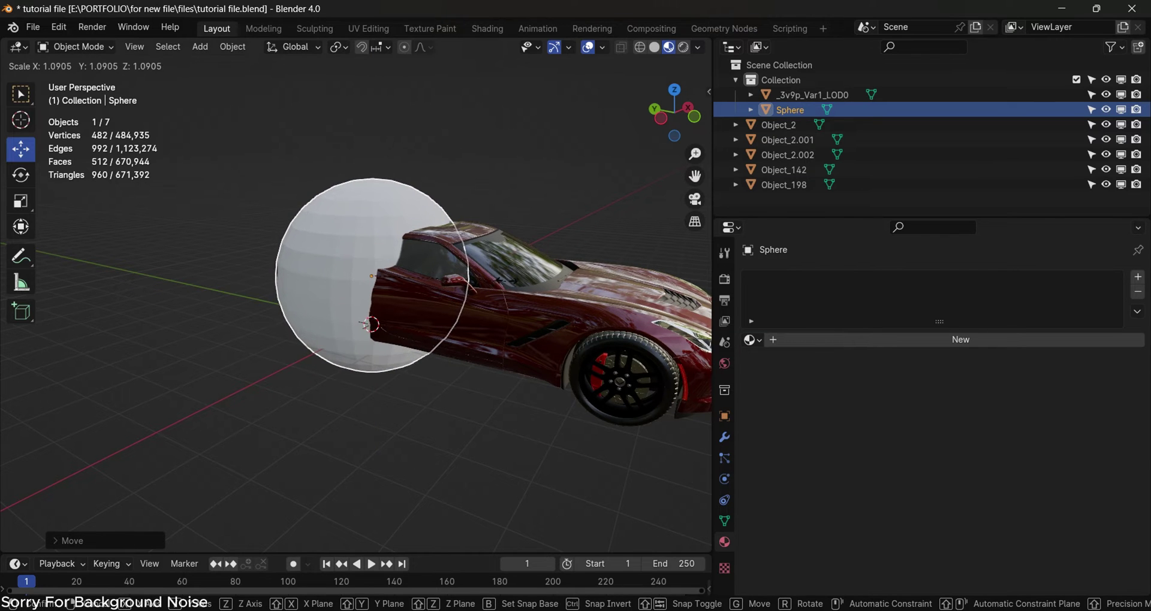
click(527, 268)
middle_drag(527, 268, 473, 403)
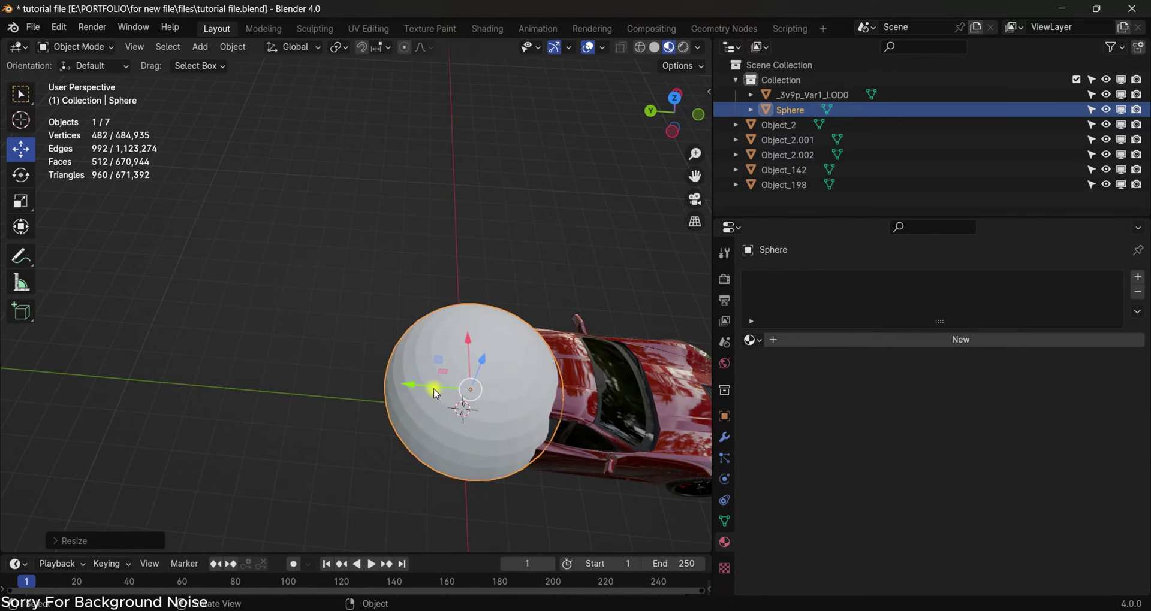
drag(432, 390, 124, 387)
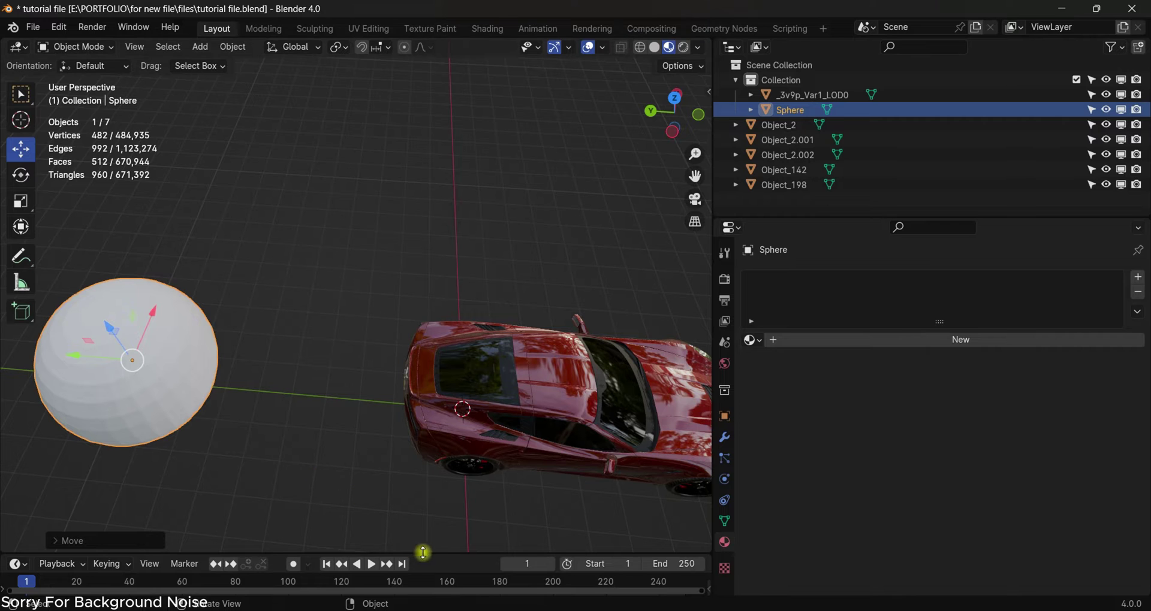
drag(423, 552, 426, 483)
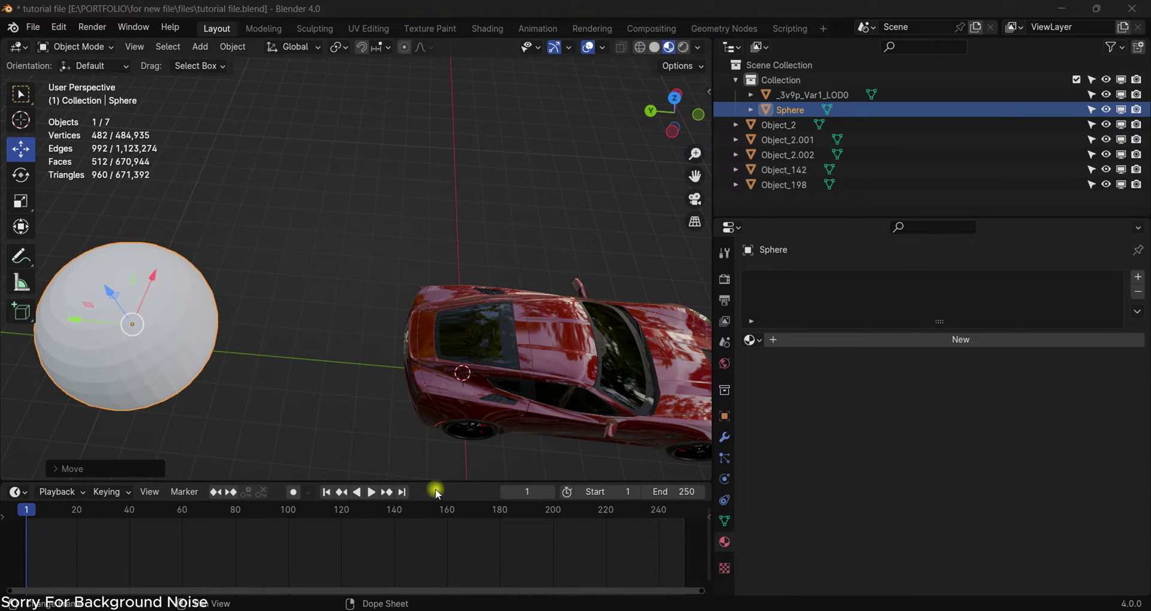
- Frame the sphere and car, show Physics properties, and select the car body
drag(436, 485, 437, 473)
middle_drag(592, 178, 585, 144)
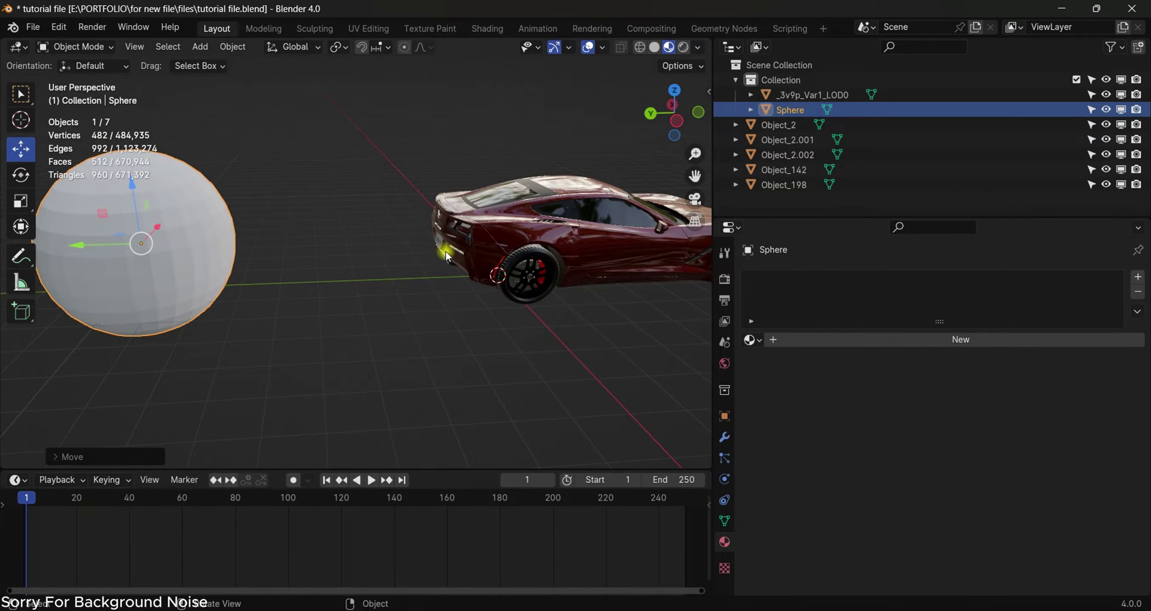
scroll(449, 249, down, 5)
middle_drag(514, 251, 504, 277)
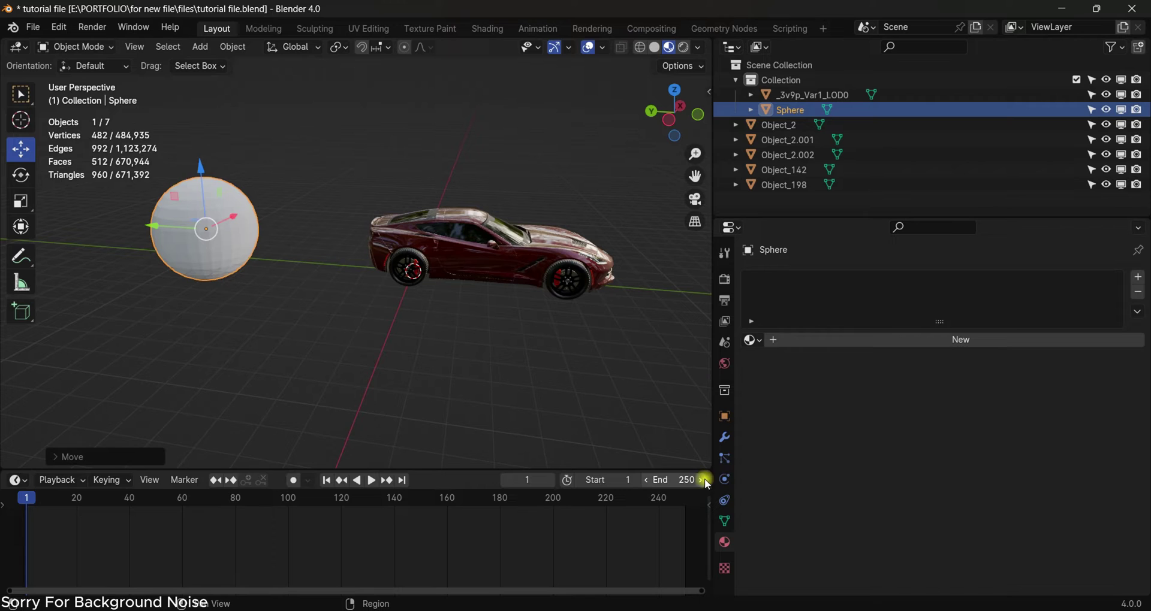
click(724, 479)
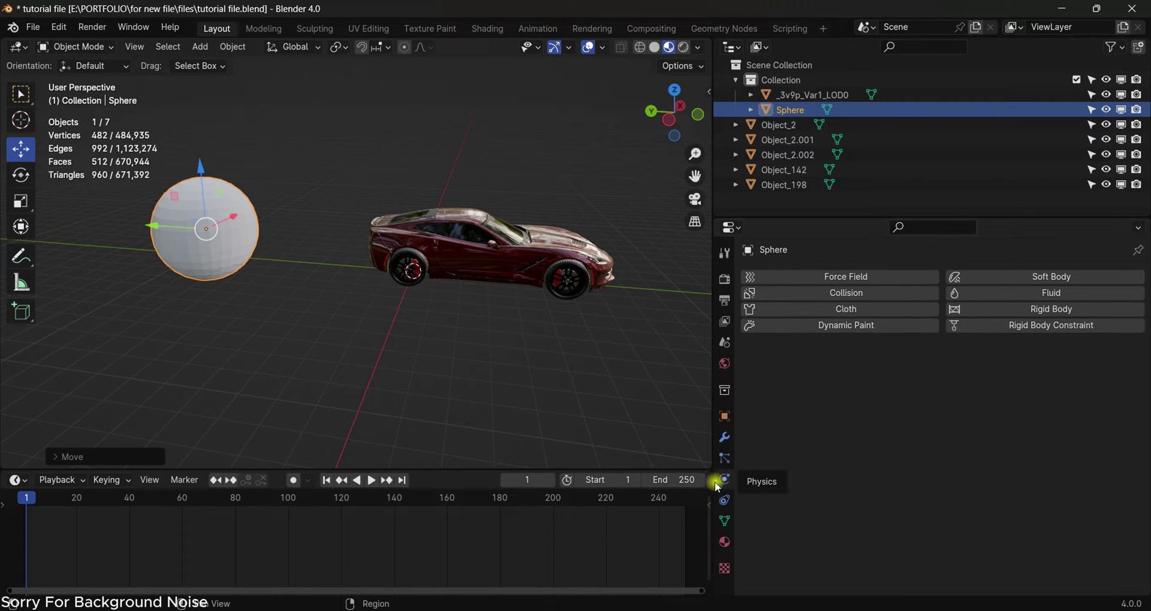
click(528, 250)
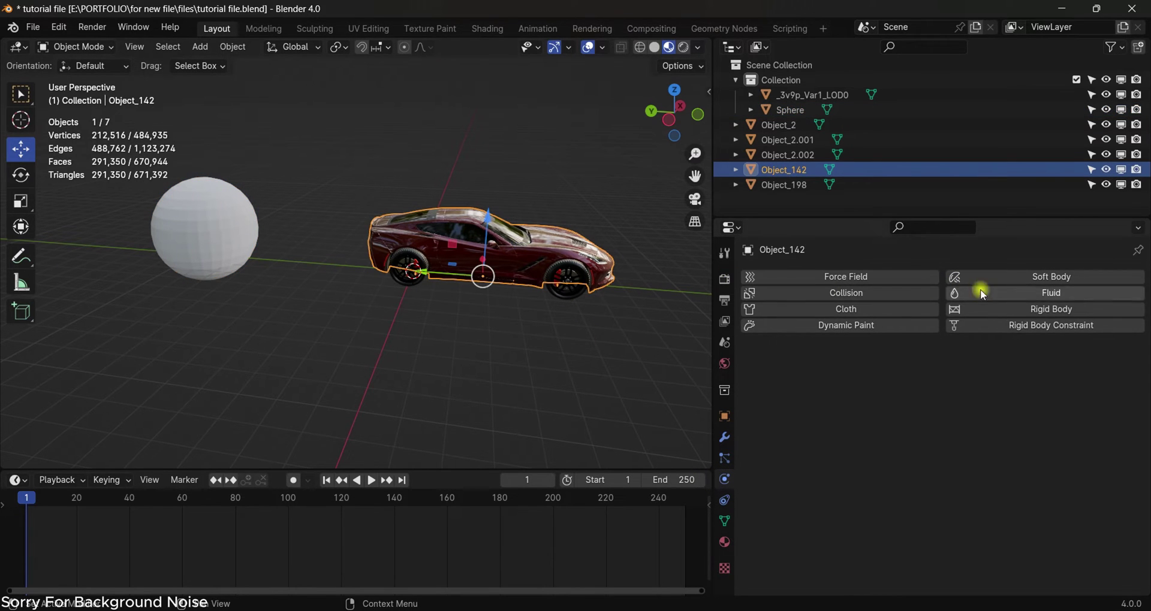
- Make the car a Dynamic Paint Canvas with surface type Weight, then select the sphere
click(831, 325)
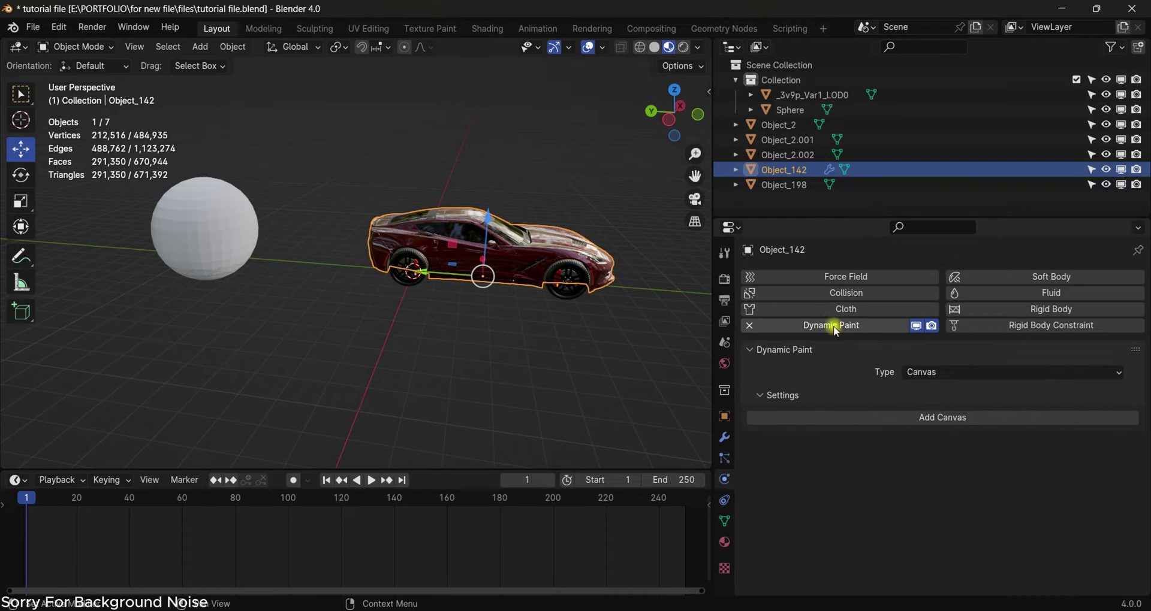
click(920, 372)
click(923, 389)
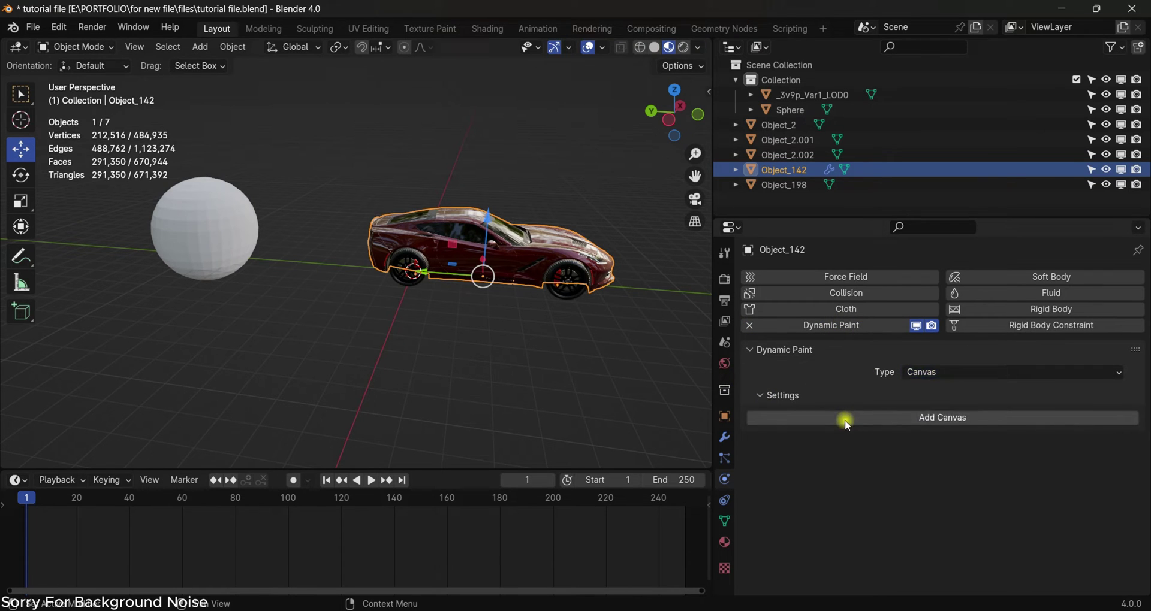
click(847, 418)
scroll(984, 467, down, 5)
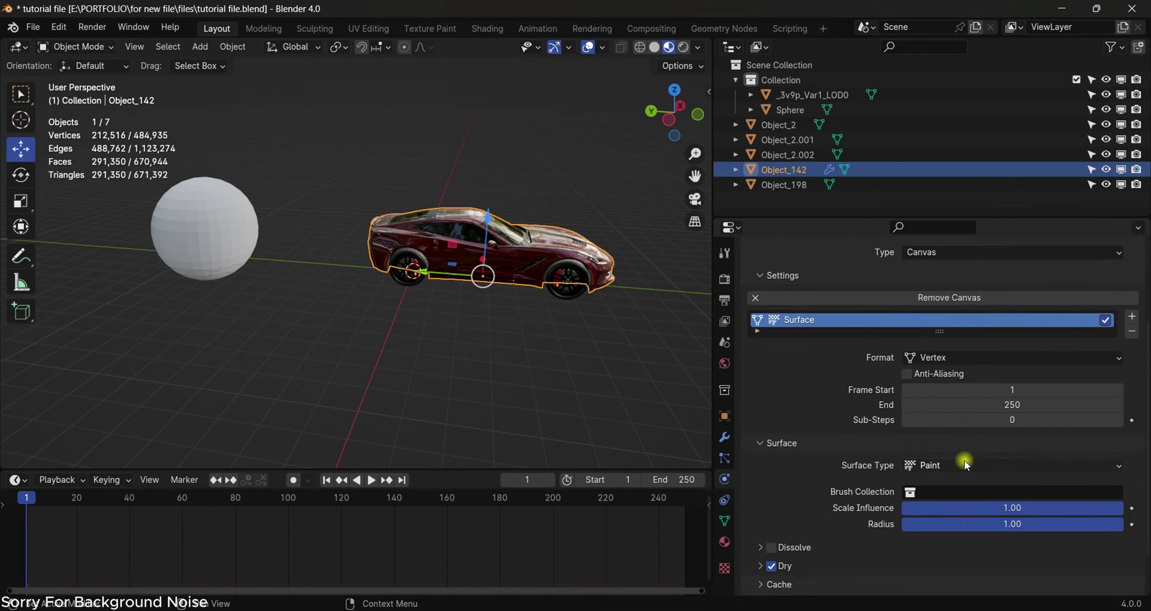
click(964, 459)
click(959, 466)
click(949, 510)
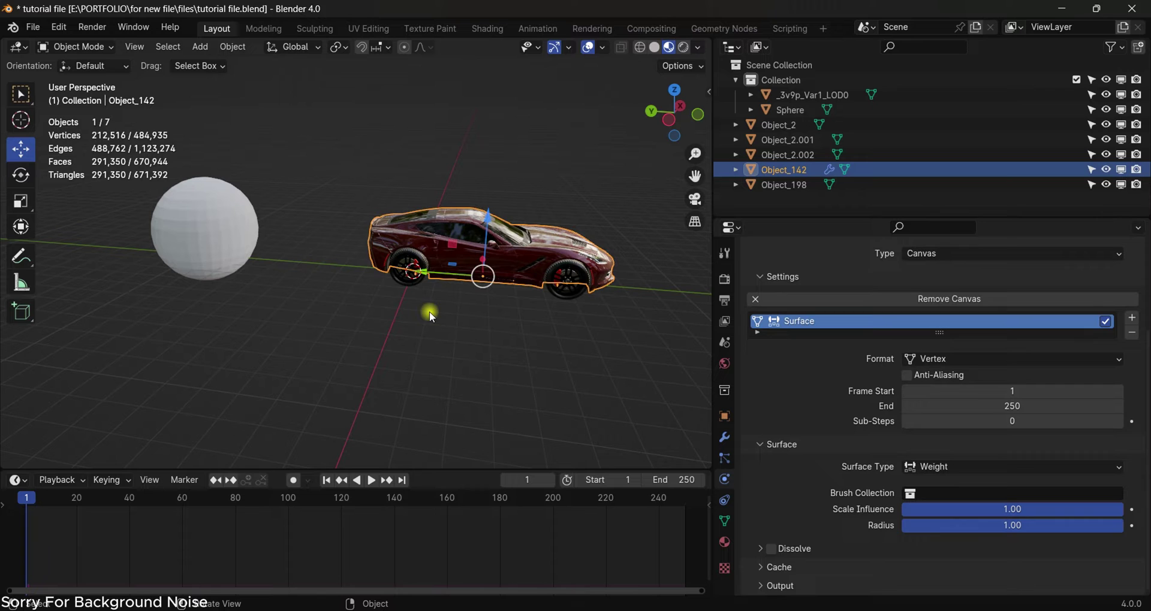
click(239, 214)
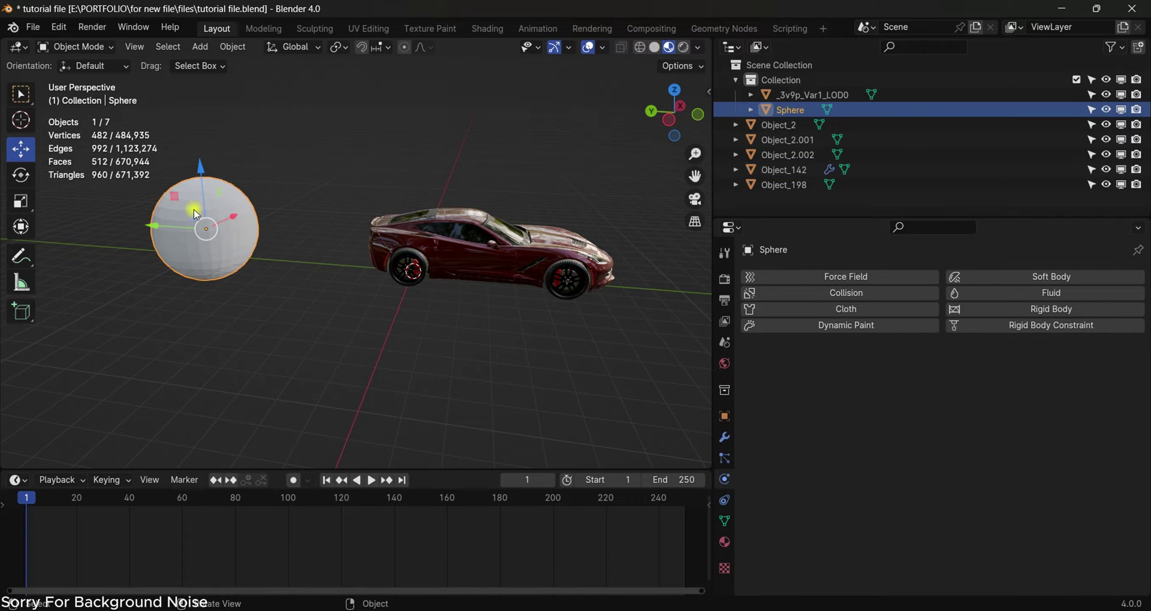
- Make the sphere a Dynamic Paint Brush whose paint source is Proximity
click(866, 326)
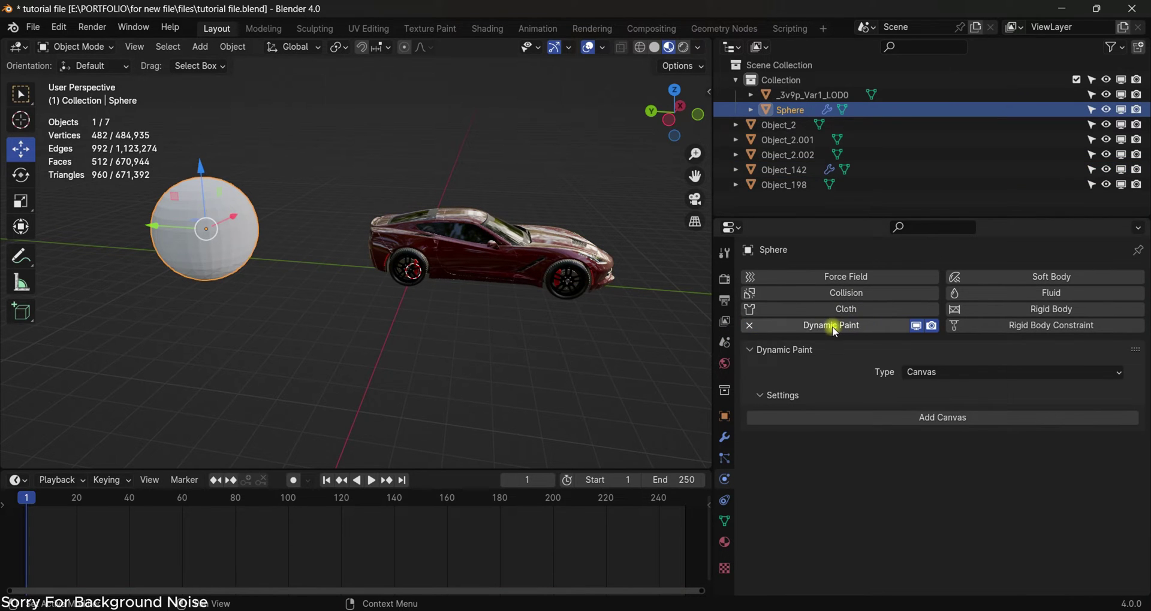
click(941, 371)
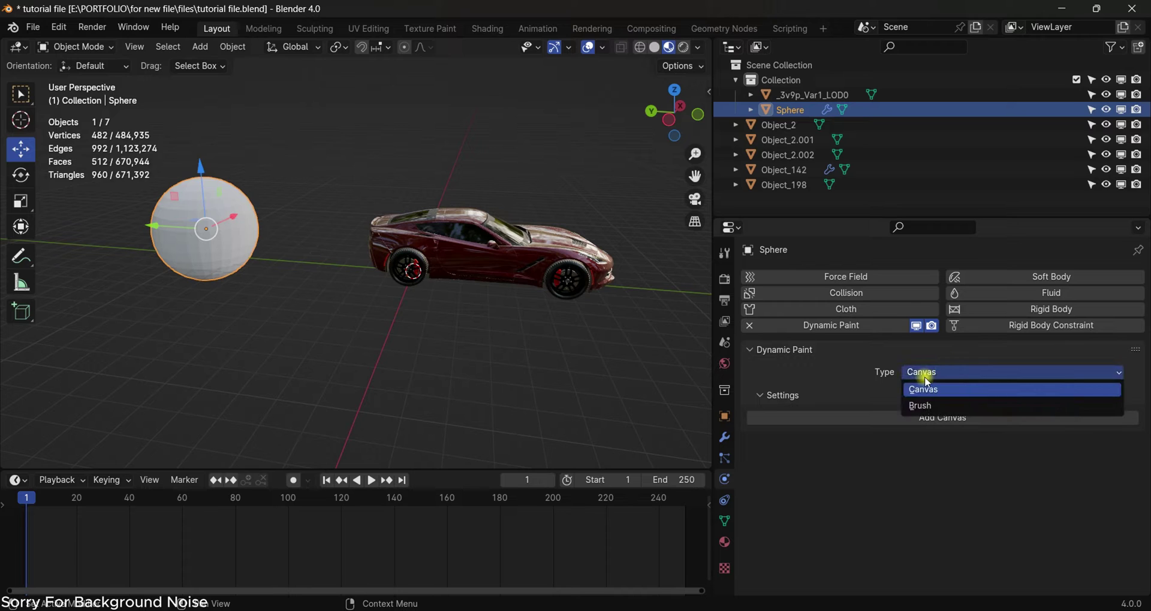
click(921, 406)
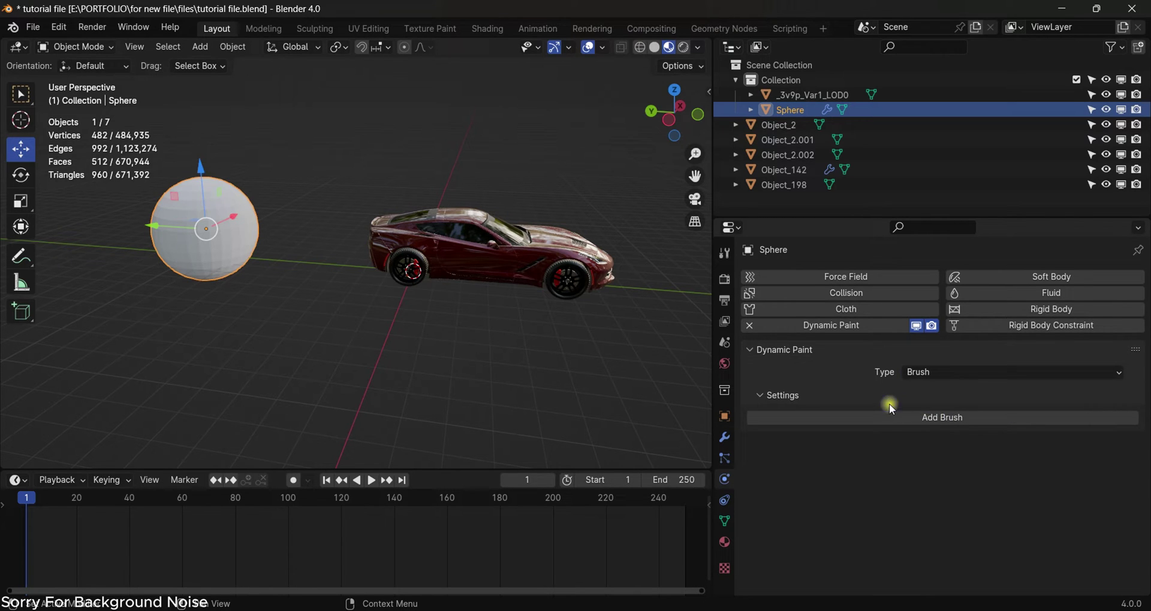
click(936, 419)
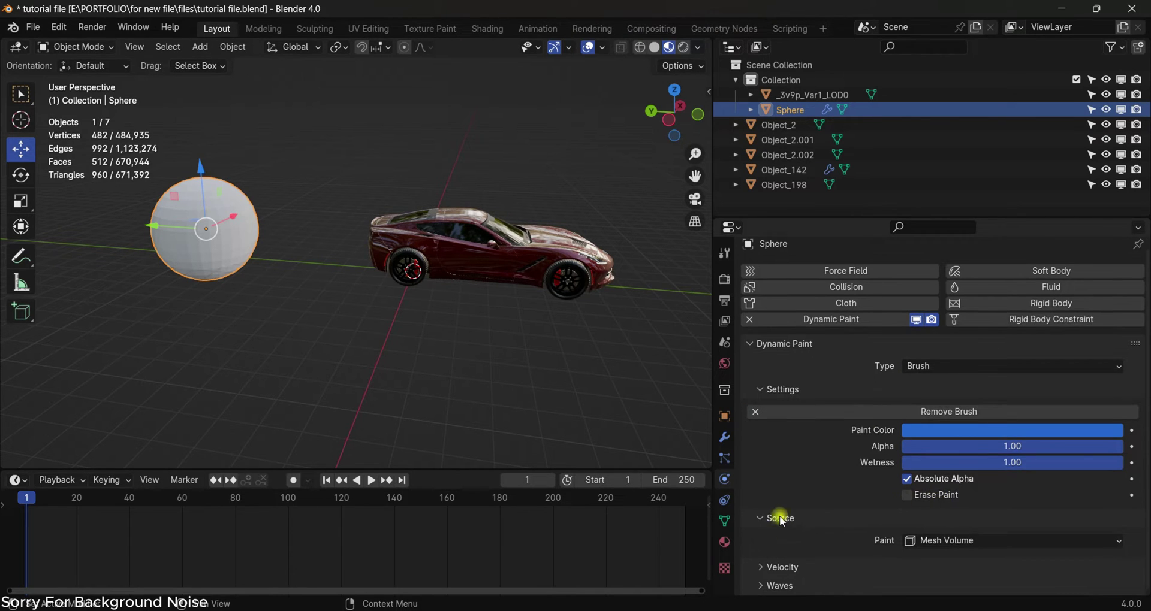
click(958, 544)
click(969, 494)
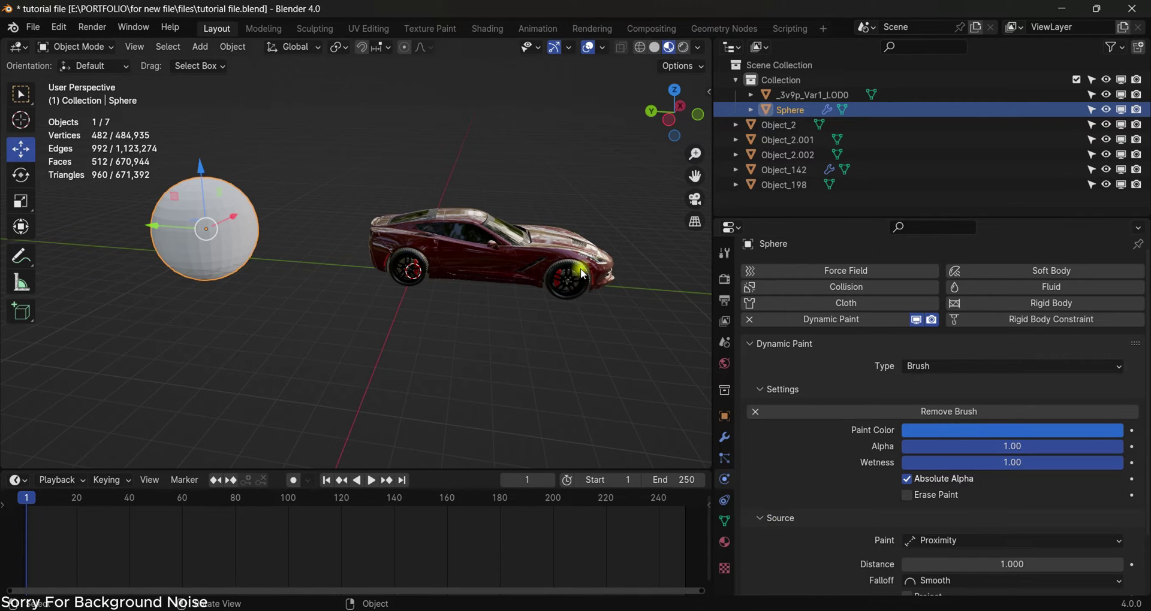
mouse_move(591, 282)
middle_down()
mouse_move(556, 279)
mouse_move(579, 282)
middle_up()
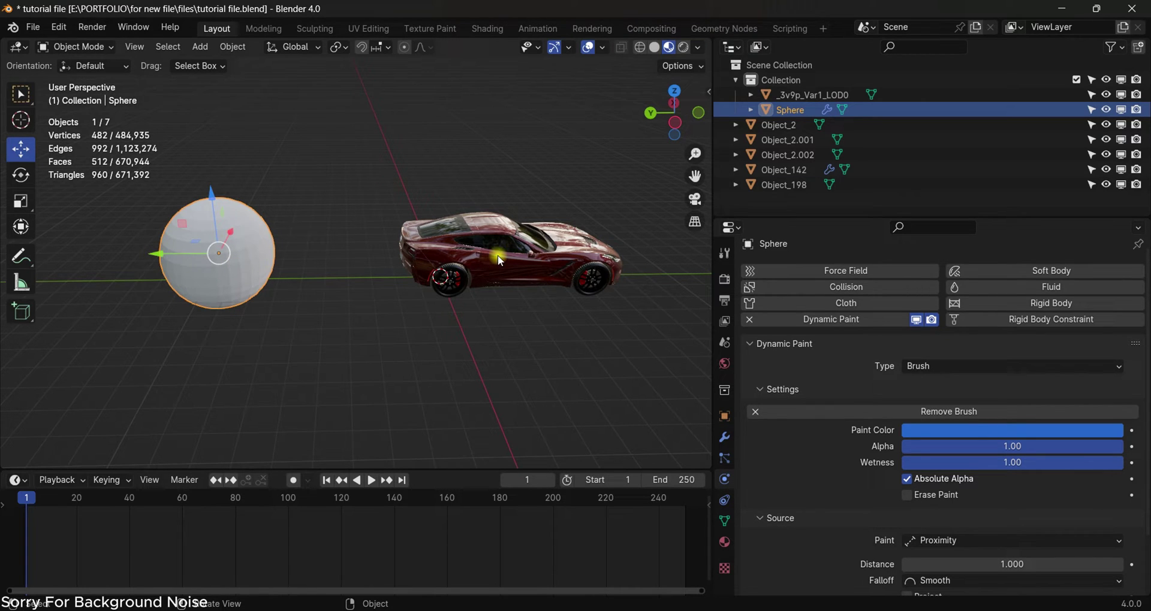
- Keyframe the sphere's location at frame 1, then at frame ~101 move it along Y past the car
key(i)
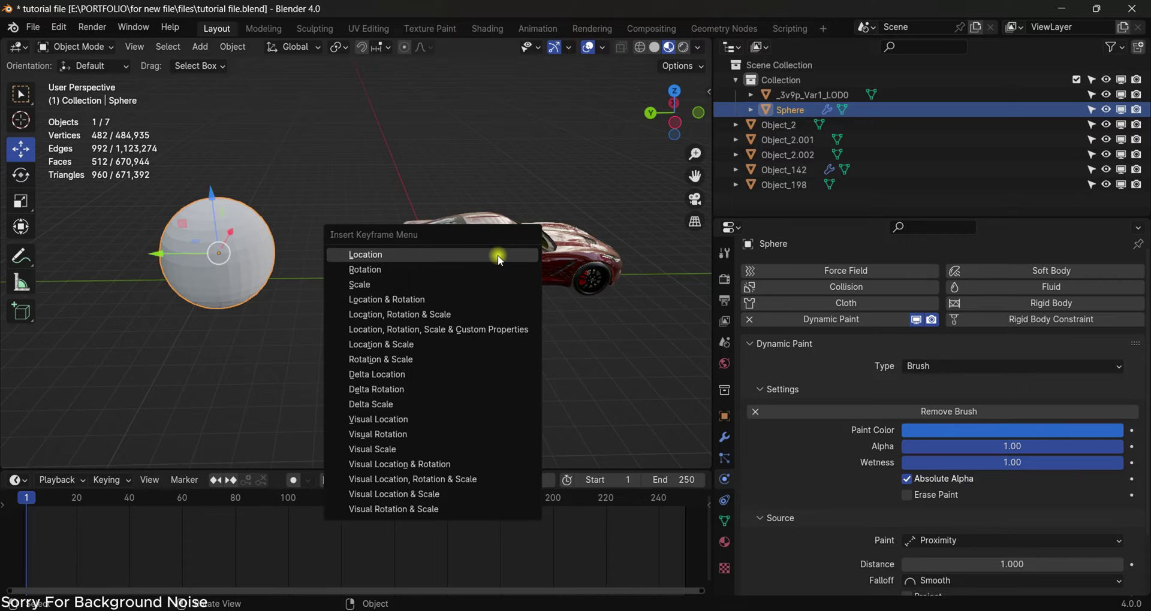
click(498, 254)
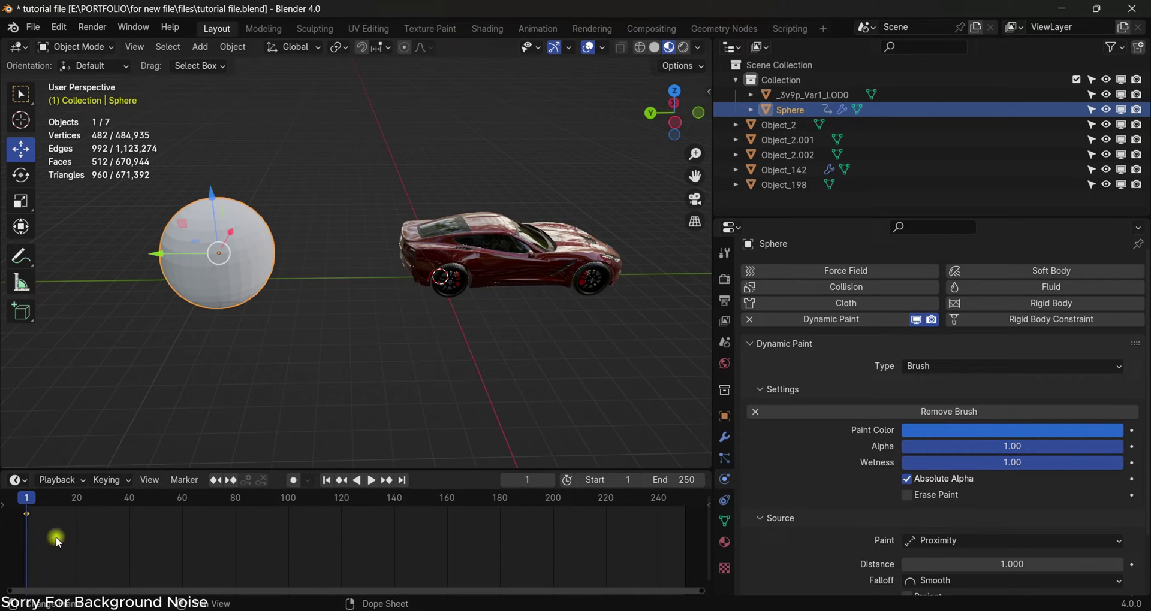
drag(48, 495, 290, 507)
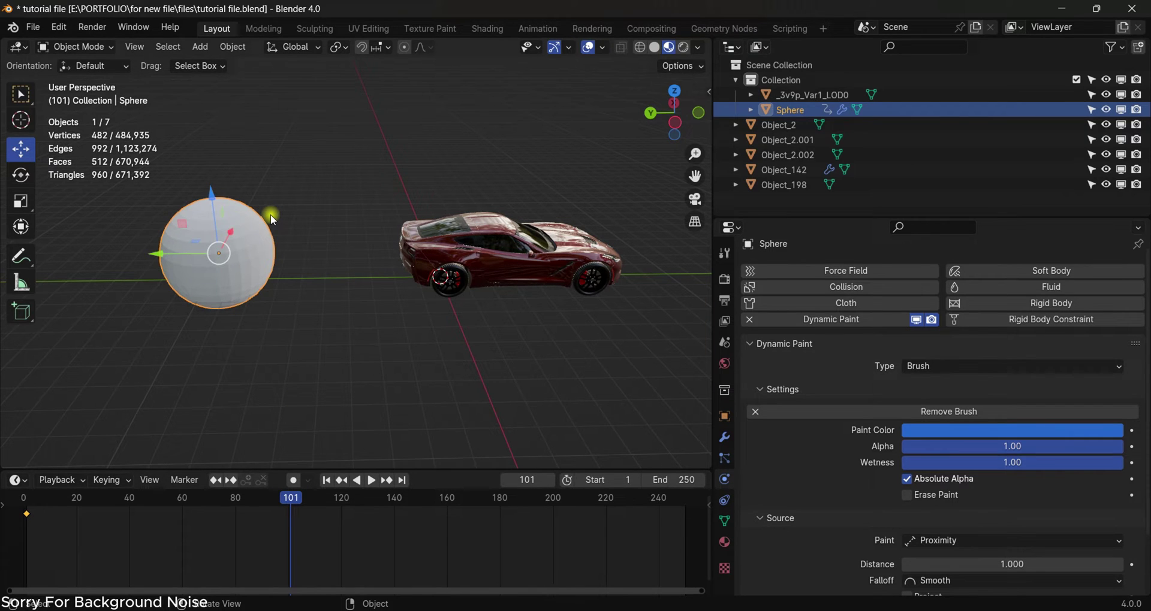
key(g)
key(y)
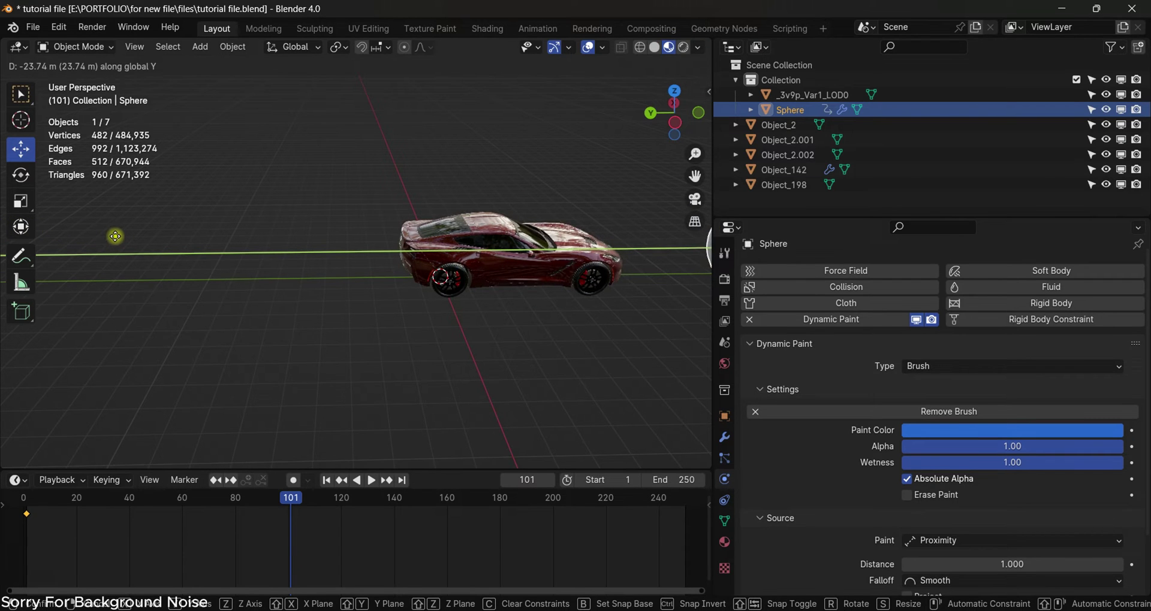
click(158, 240)
- Keyframe the new location at frame 101 and play back the sphere's pass from frame 48
middle_drag(685, 185, 569, 221)
key(i)
click(570, 221)
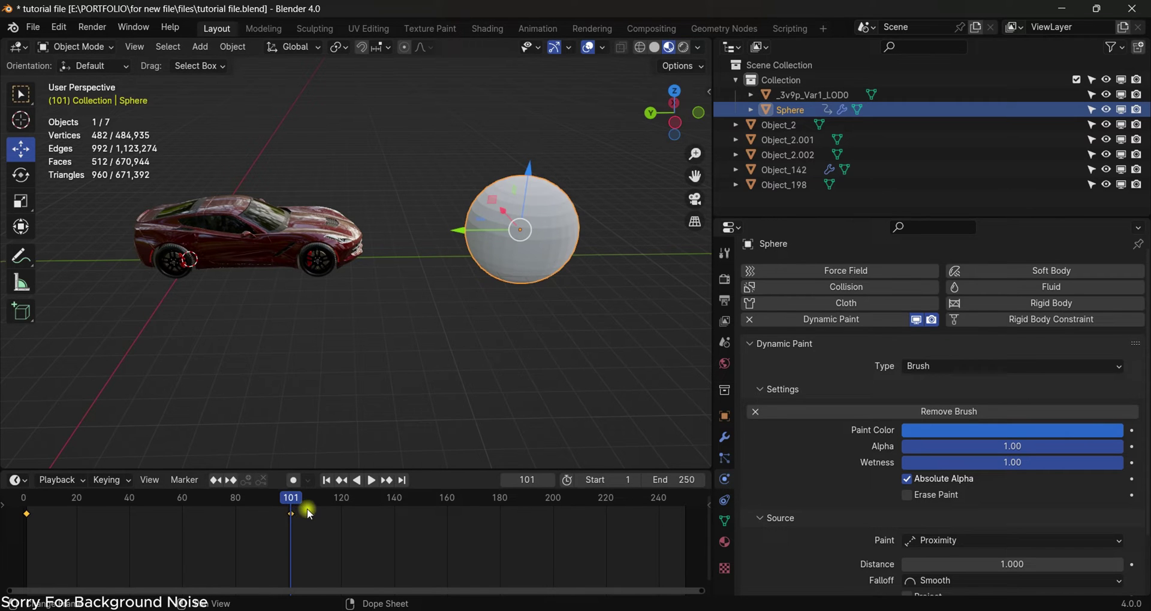
drag(291, 505, 149, 517)
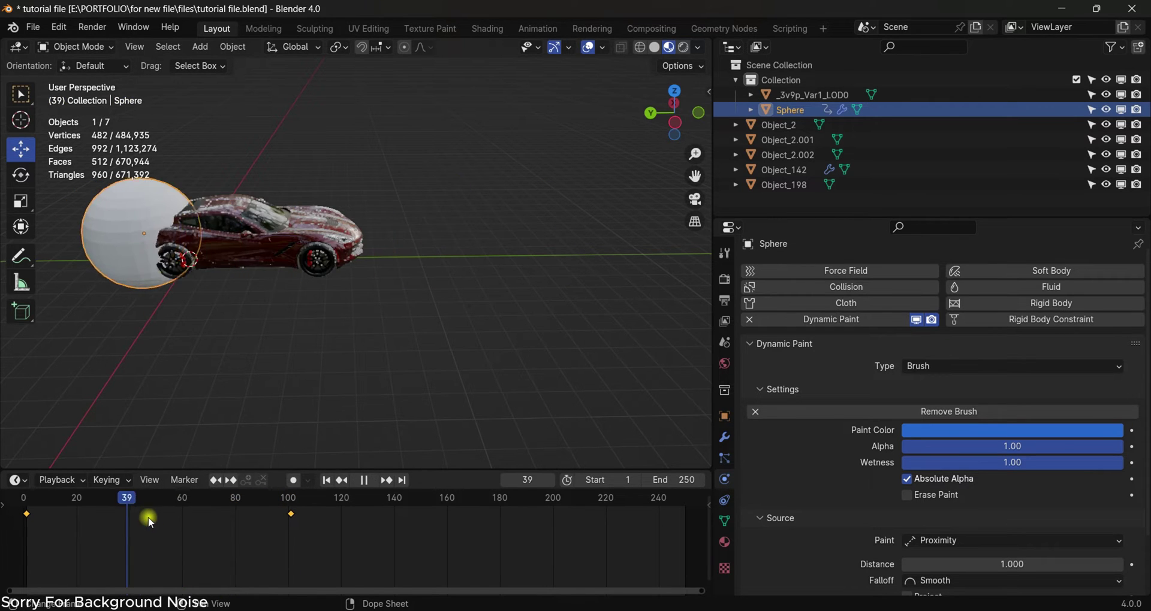
key(space)
drag(695, 175, 681, 187)
scroll(681, 187, up, 3)
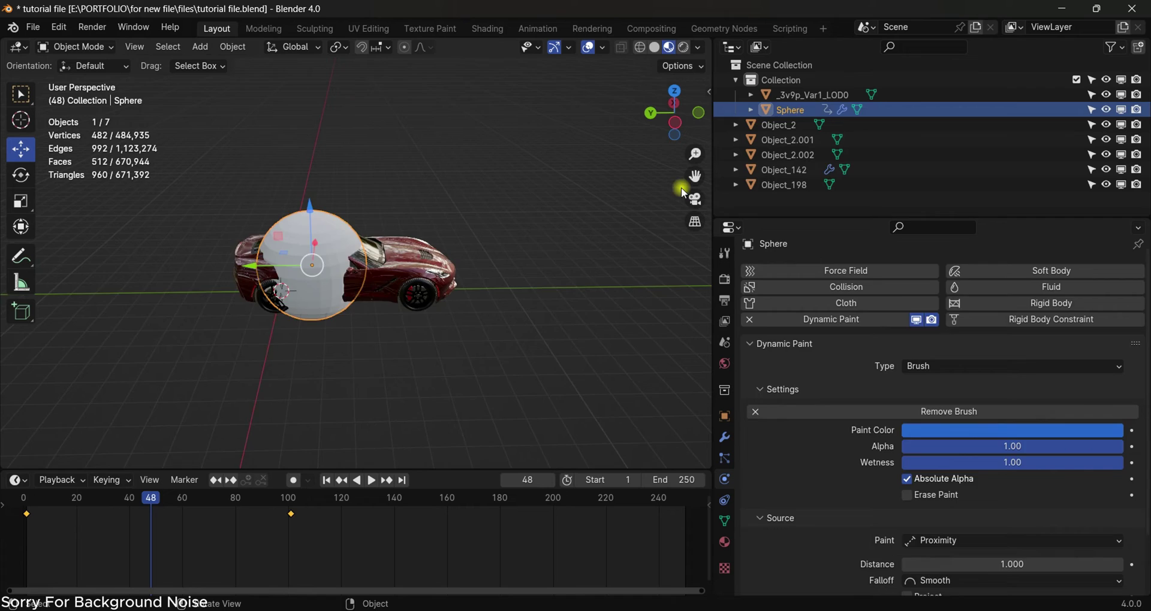
- Select the car, create the dp_weight output vertex group, and bake the Dynamic Paint
click(784, 170)
scroll(795, 580, down, 10)
key(space)
click(796, 582)
scroll(901, 486, down, 2)
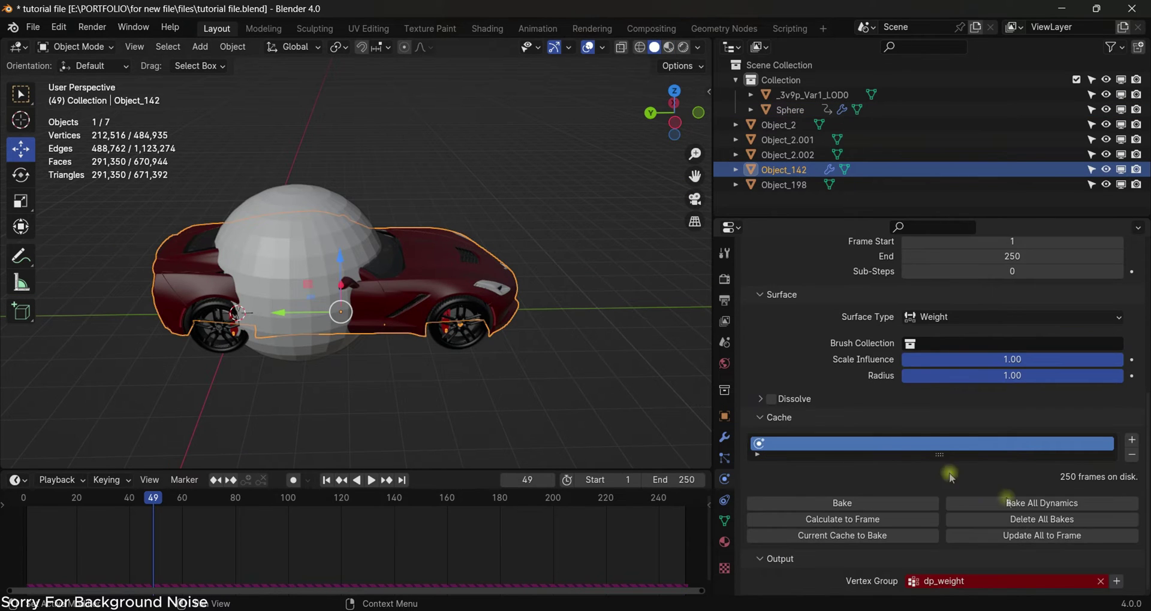
click(1117, 582)
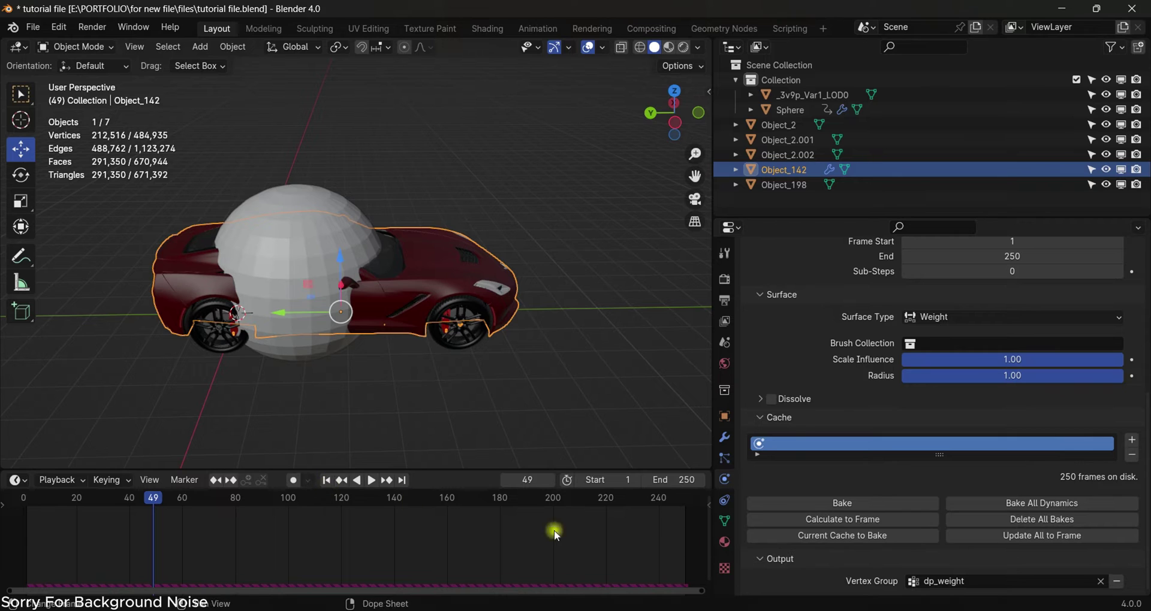
click(803, 511)
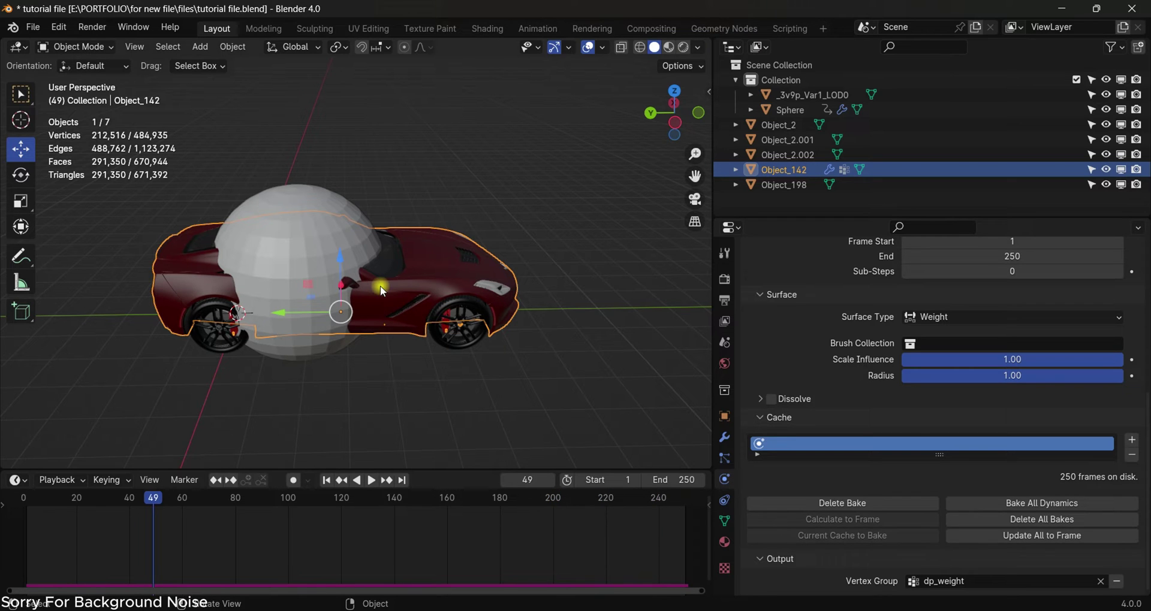
- Check dp_weight spreading in Weight Paint mode by playing and scrubbing, then return to Object Mode
click(75, 46)
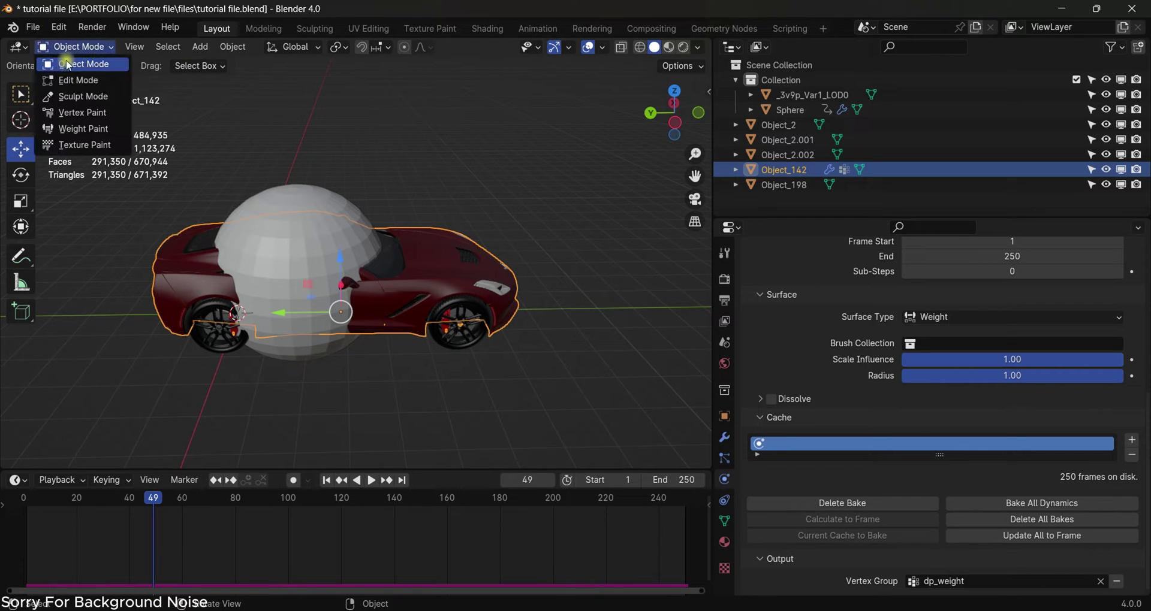
click(71, 129)
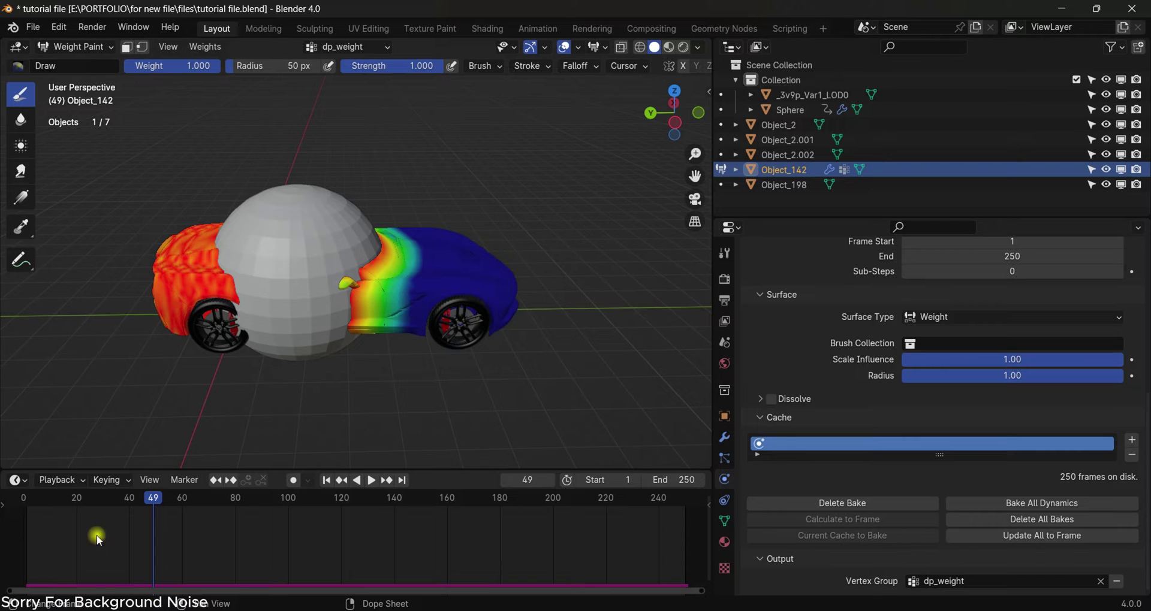
key(space)
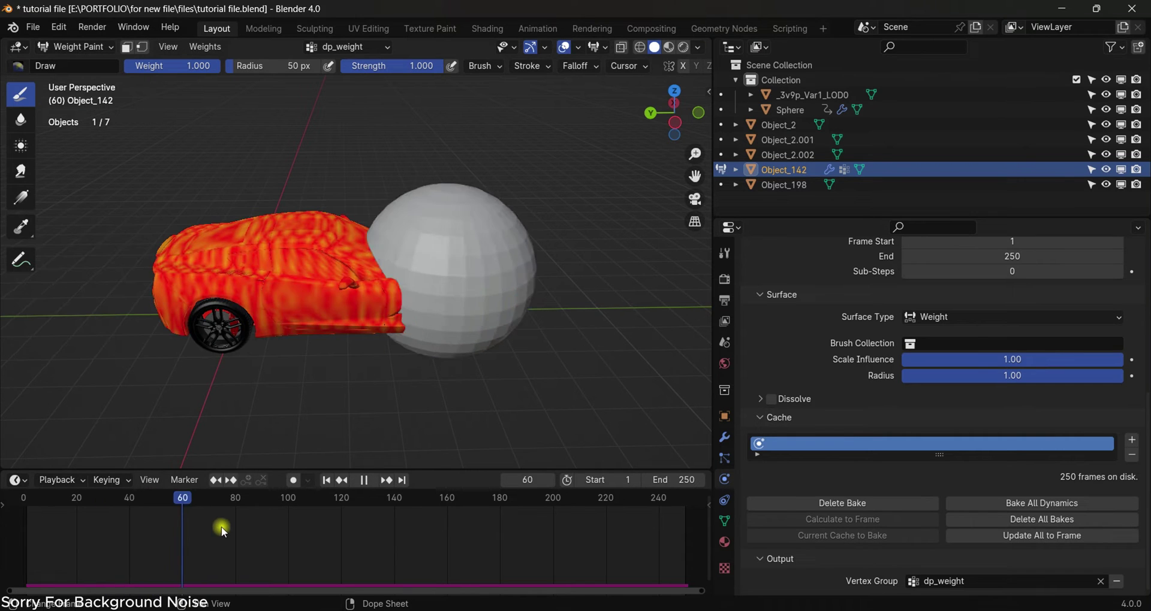
drag(219, 533, 142, 520)
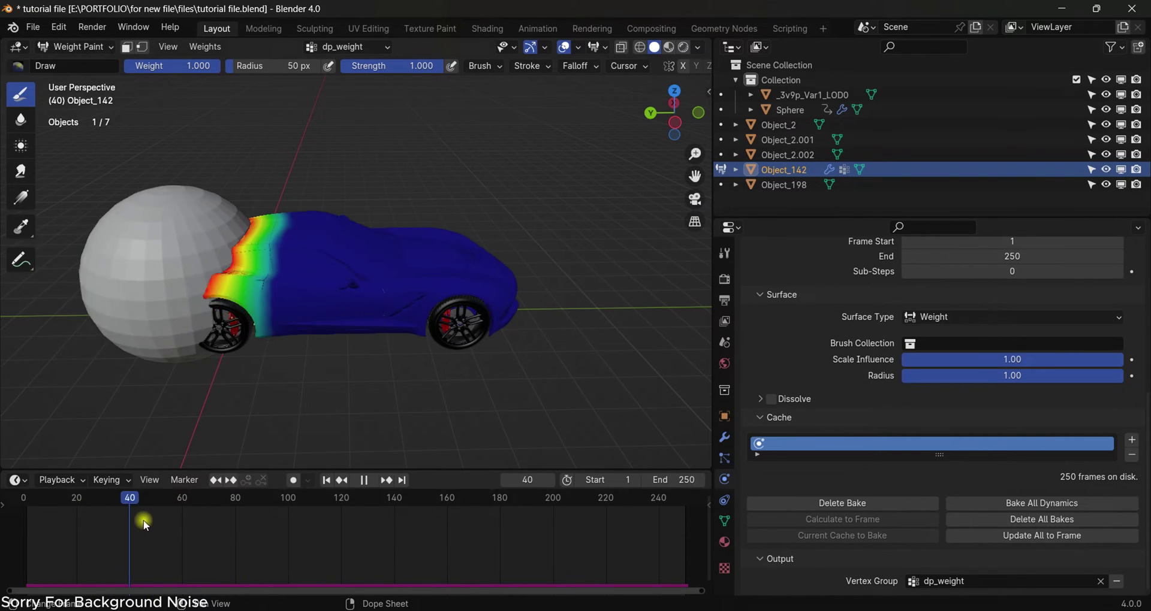
click(76, 47)
click(71, 62)
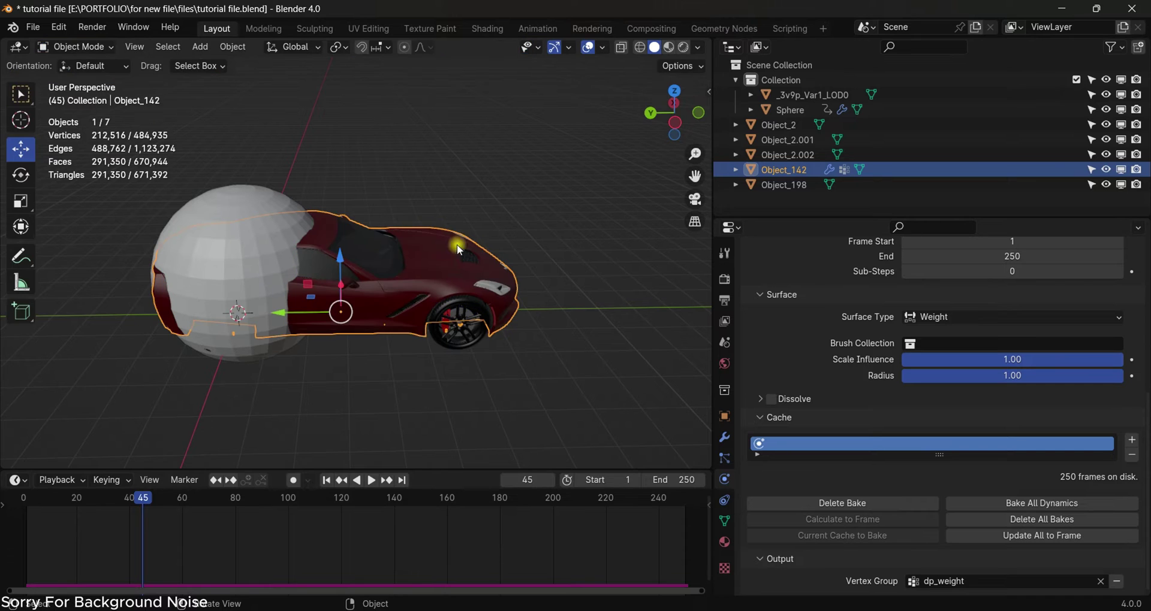
- Set the sphere's Display As to Bounds and disable its render visibility in the Outliner
click(261, 250)
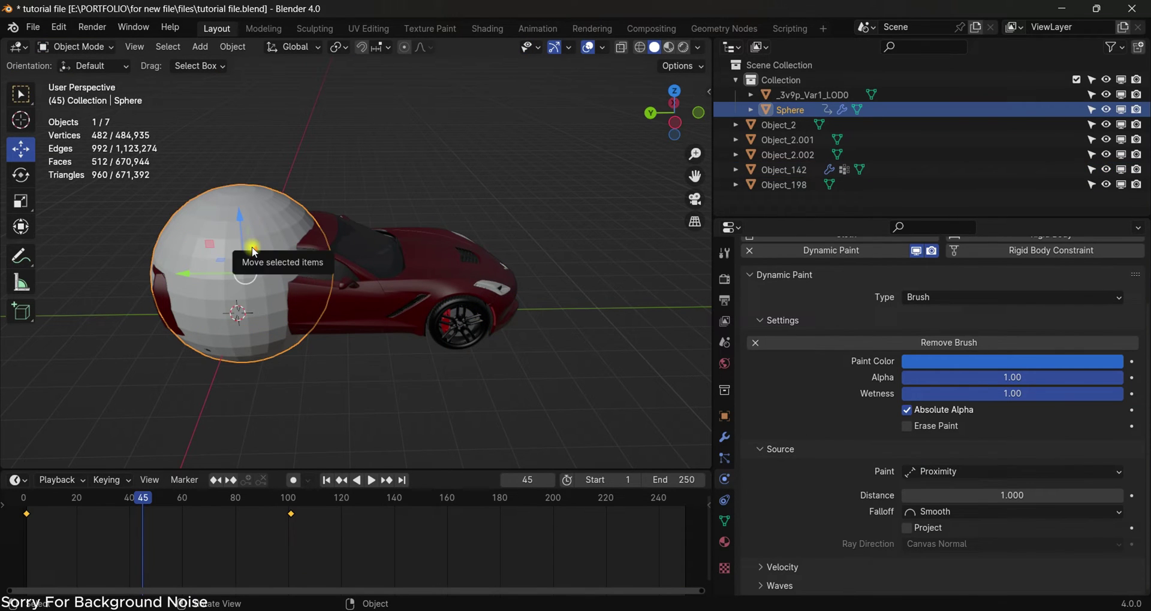
click(725, 415)
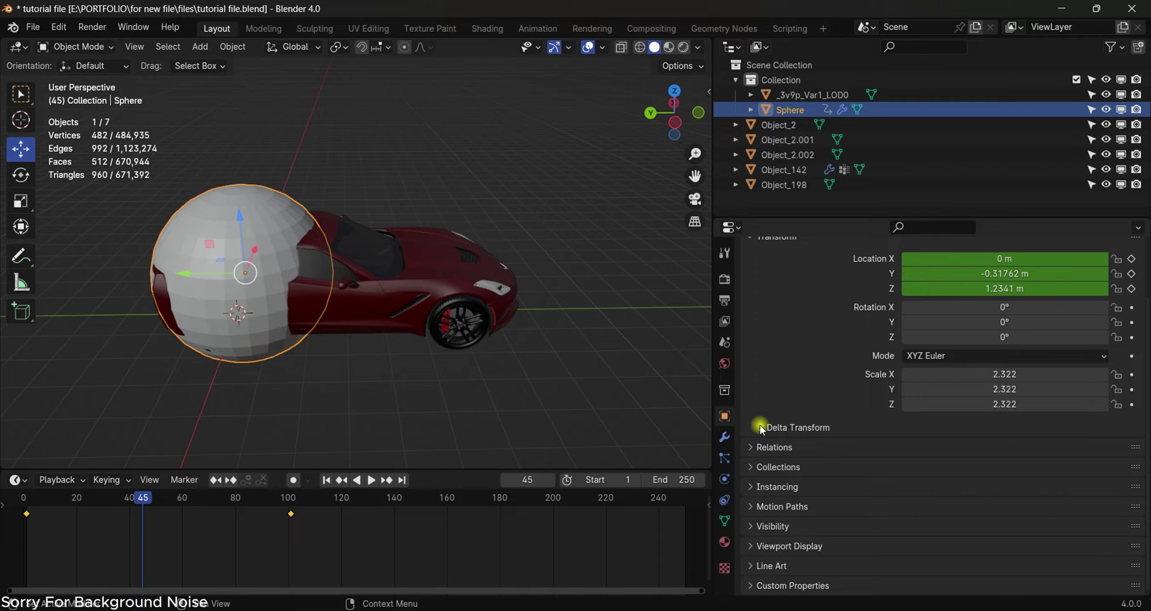
scroll(779, 300, up, 3)
scroll(772, 359, down, 3)
click(782, 546)
scroll(845, 496, down, 5)
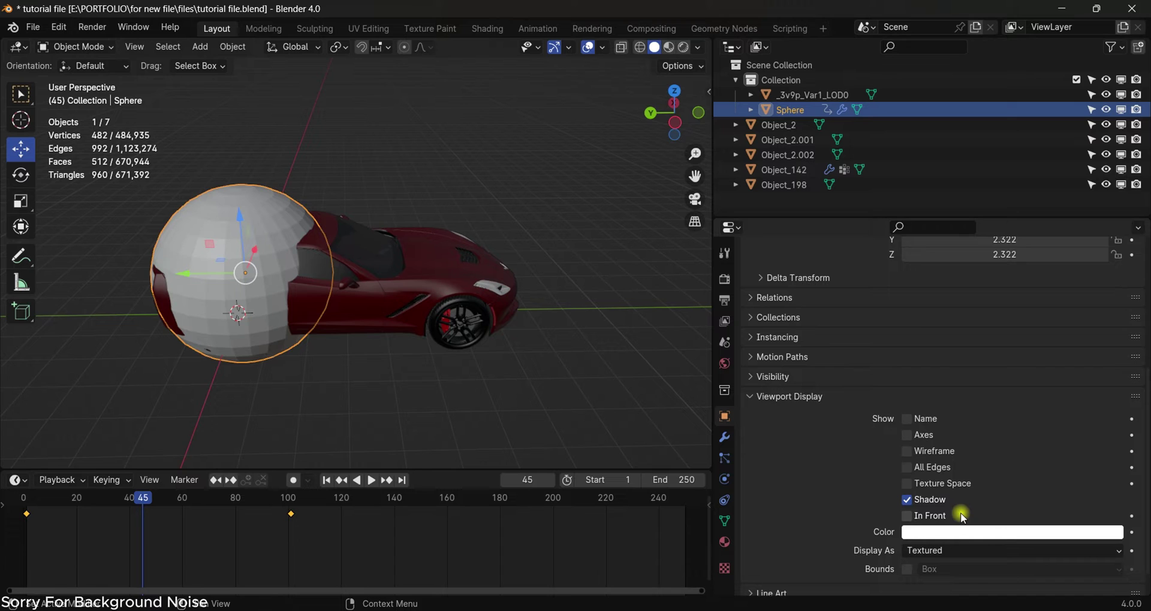
click(935, 516)
click(930, 516)
click(953, 550)
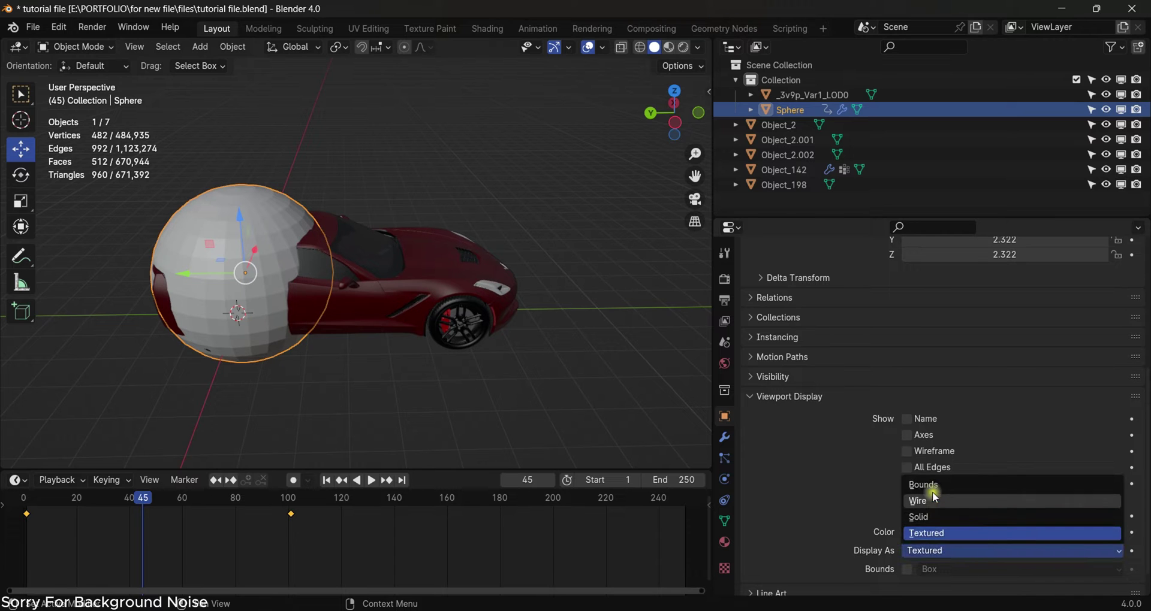
click(935, 485)
mouse_move(609, 326)
middle_down()
mouse_move(436, 254)
mouse_move(554, 294)
mouse_move(502, 261)
middle_up()
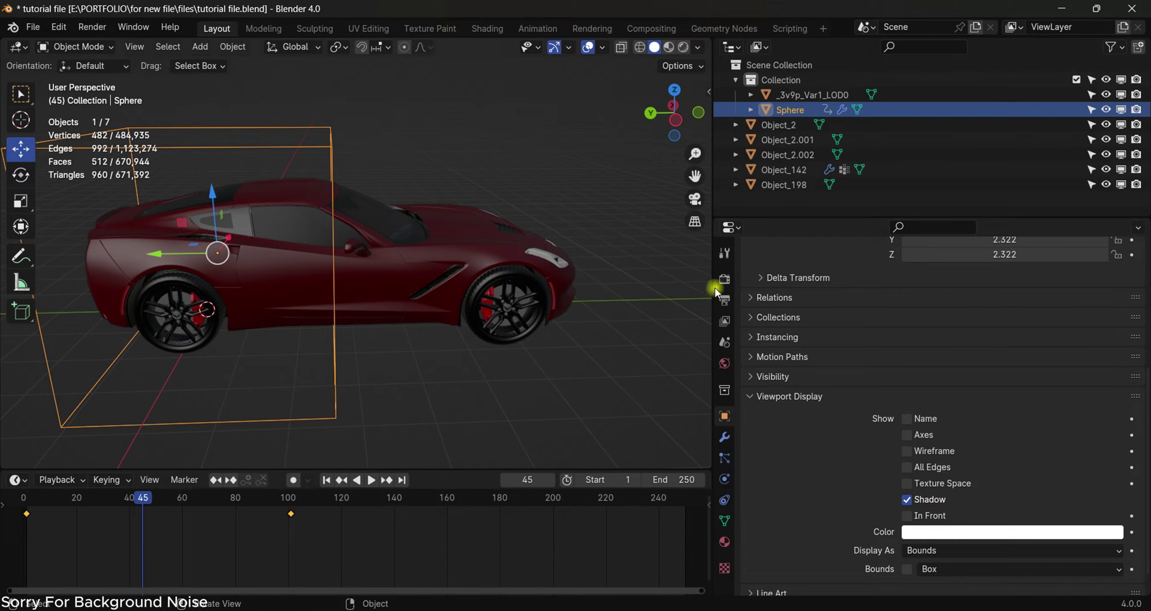
click(1136, 114)
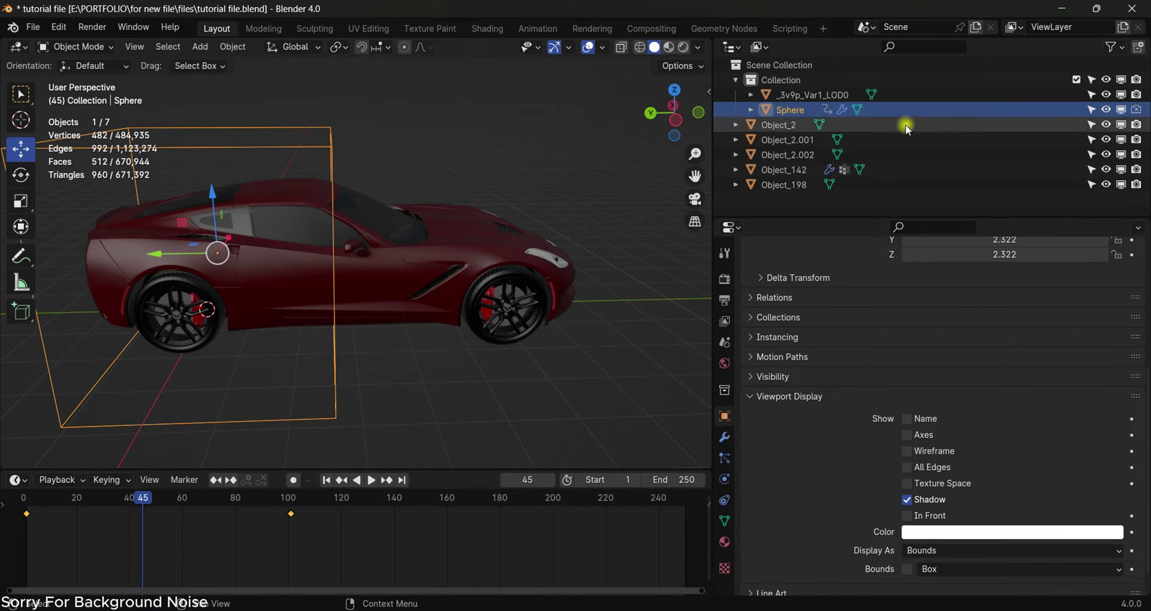
middle_drag(336, 223, 383, 219)
- Add a Hair particle system to the car body with Advanced settings enabled
scroll(387, 222, up, 3)
click(389, 224)
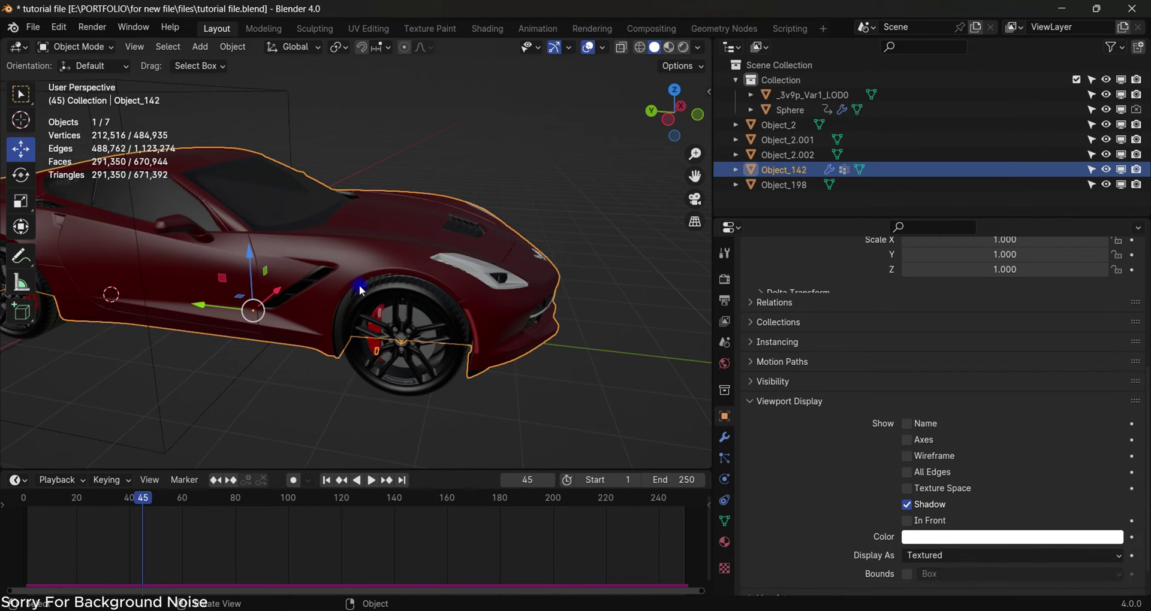
click(724, 458)
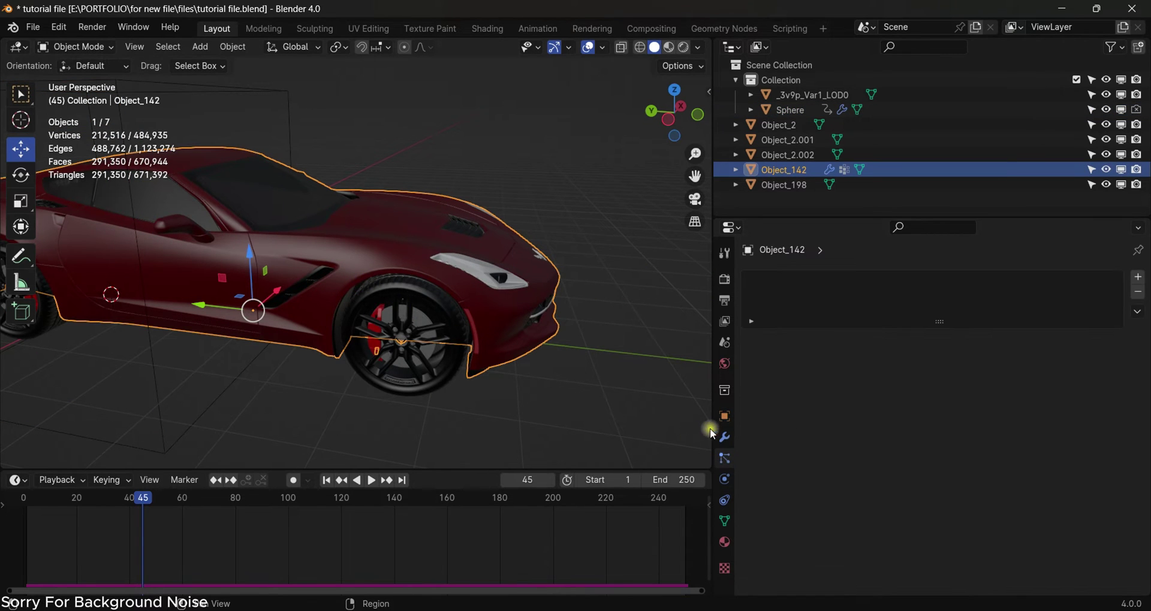
drag(713, 416, 640, 408)
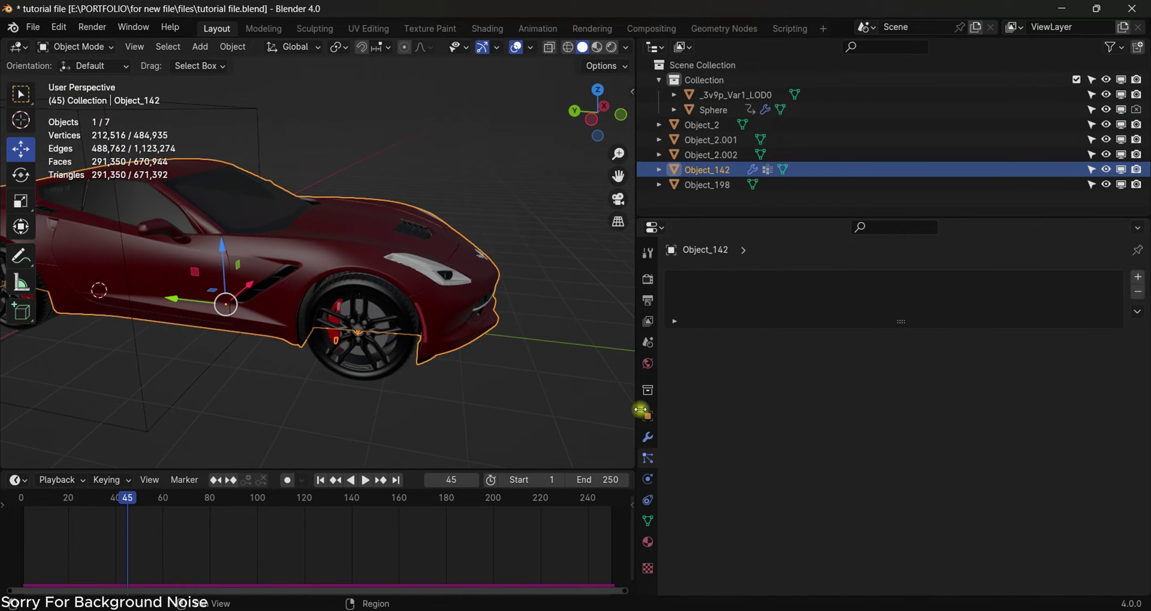
click(1138, 278)
click(946, 358)
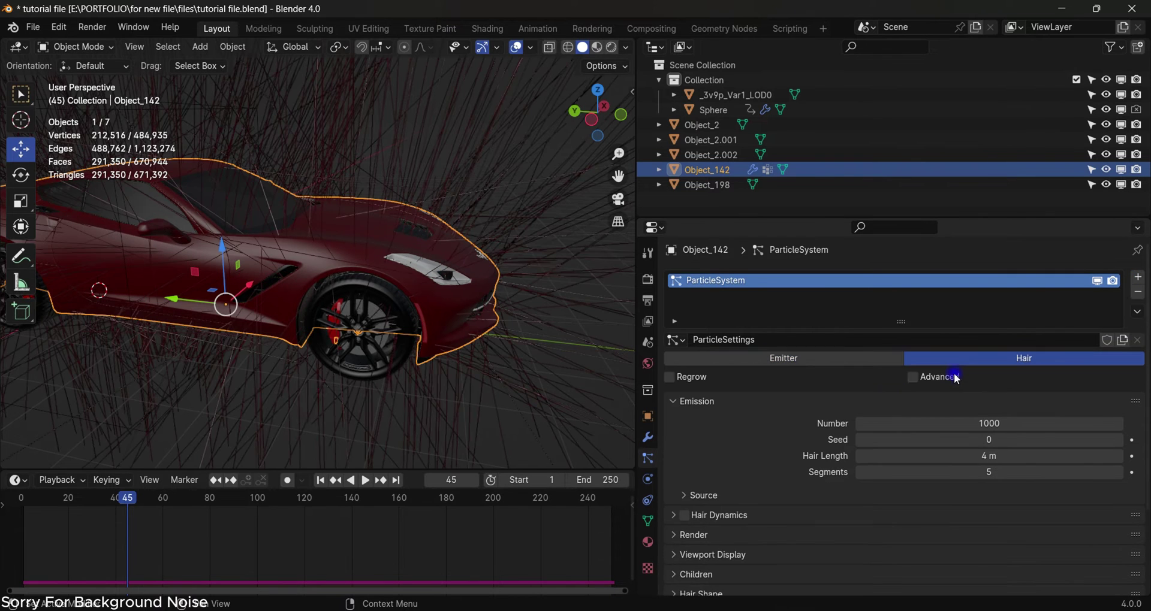
click(925, 376)
- Set the hair particles to render as Collection and box-select the four plant objects
scroll(840, 390, down, 5)
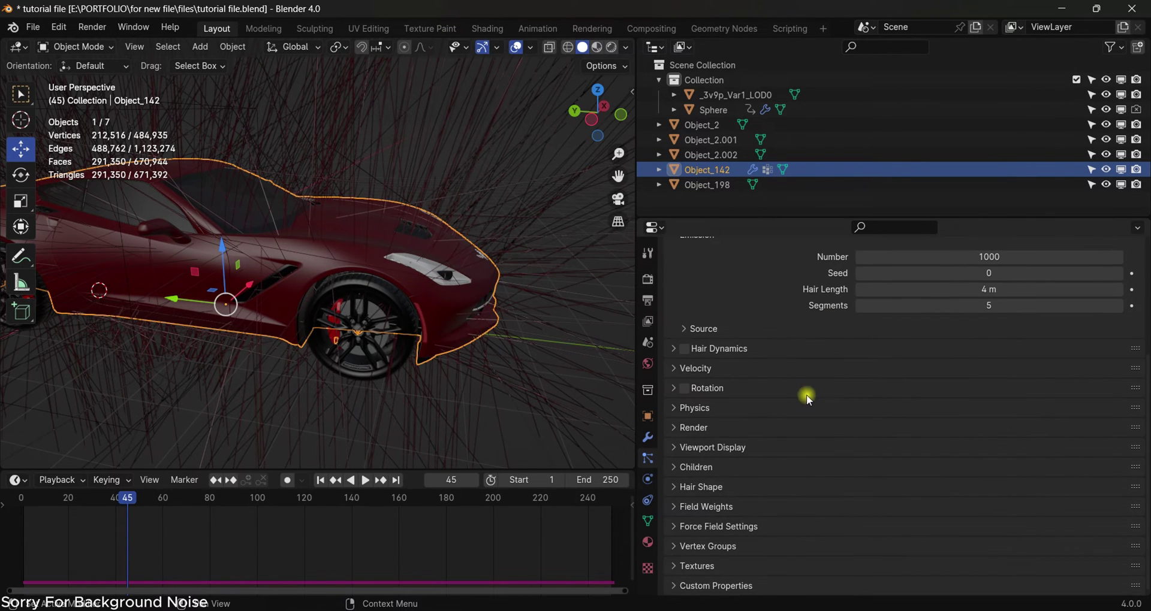
click(695, 428)
click(911, 451)
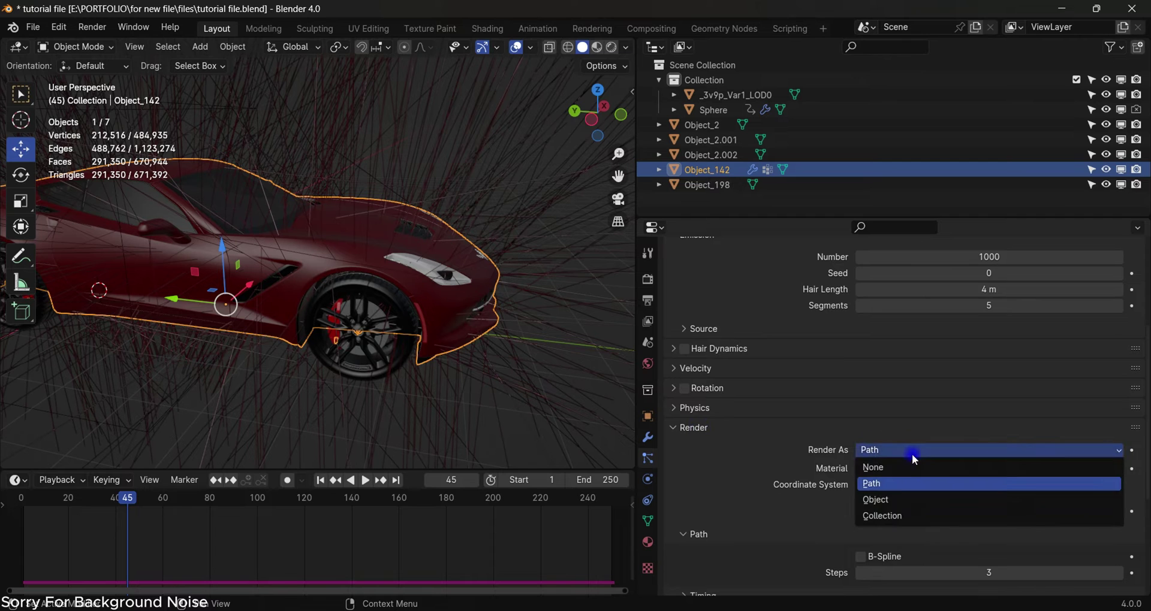
click(890, 514)
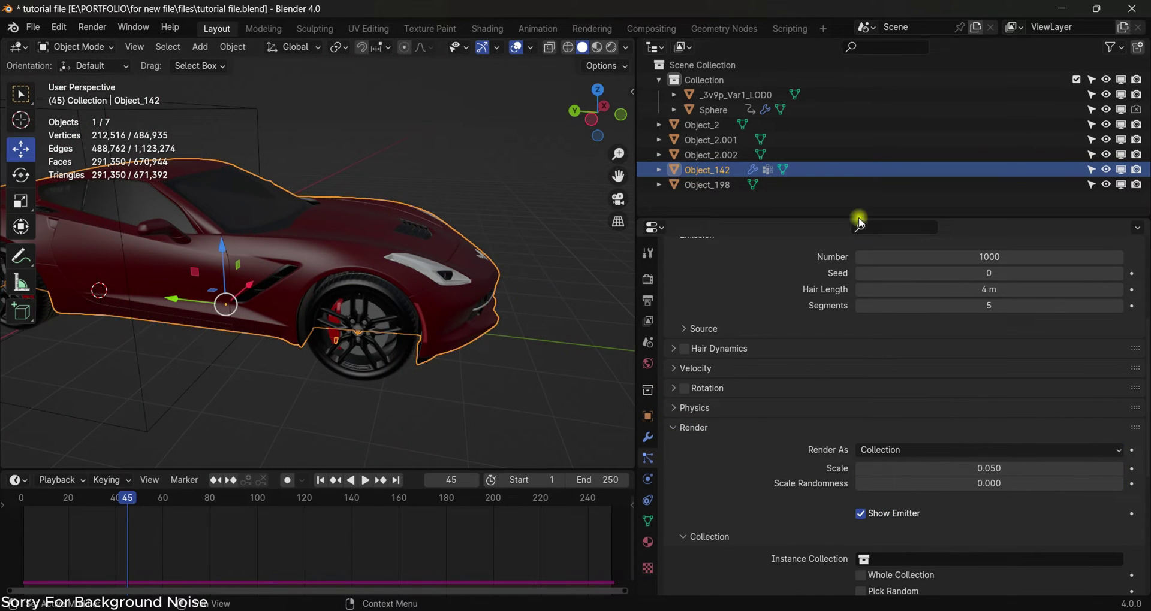
scroll(306, 276, down, 5)
middle_drag(307, 262, 265, 279)
drag(131, 285, 25, 394)
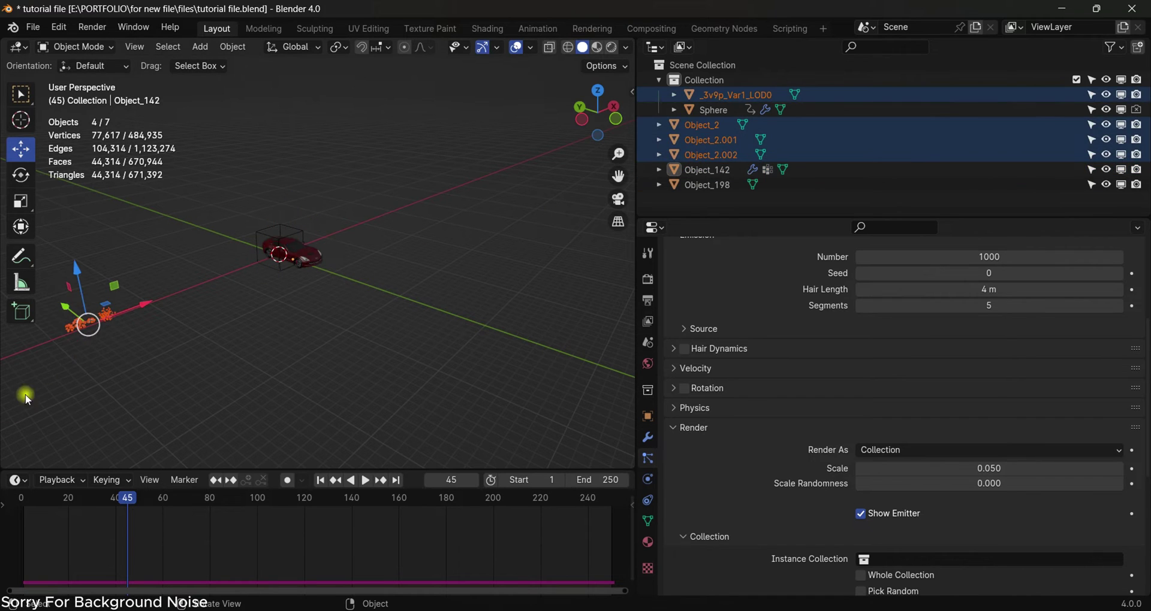
- Move the four plants into a new collection named 'grass', then reselect the car body
shift+click(119, 312)
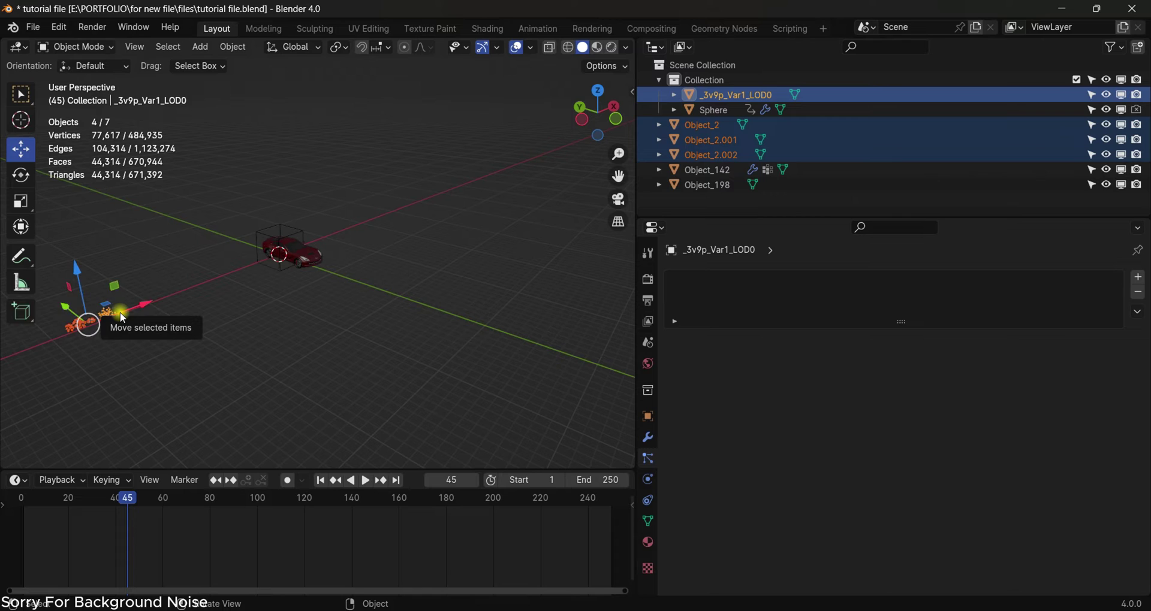
key(m)
click(121, 312)
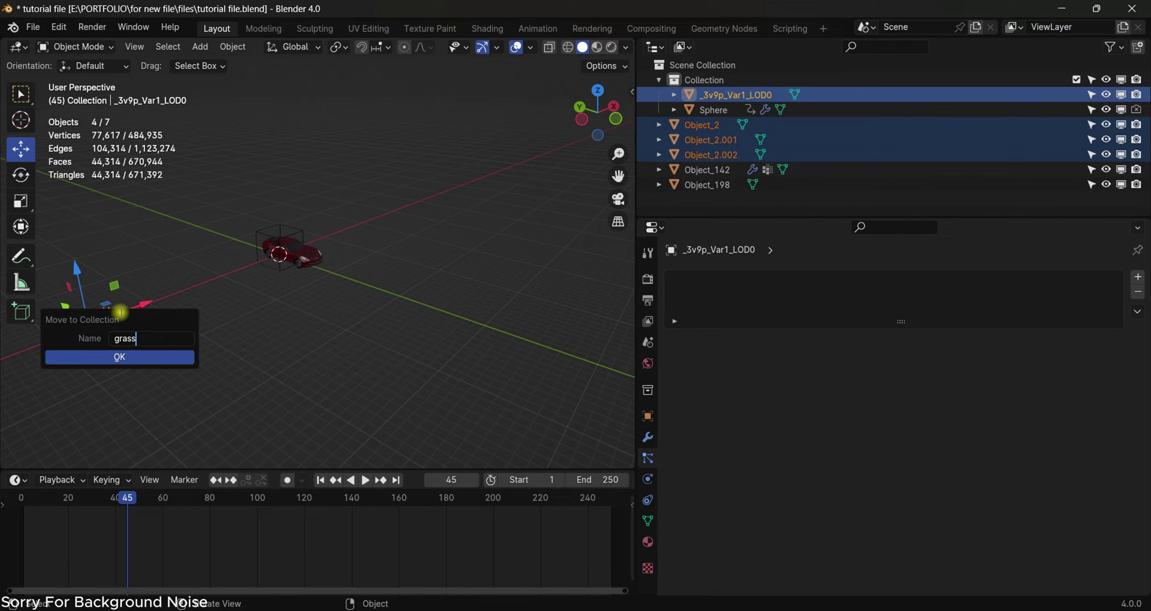
click(108, 362)
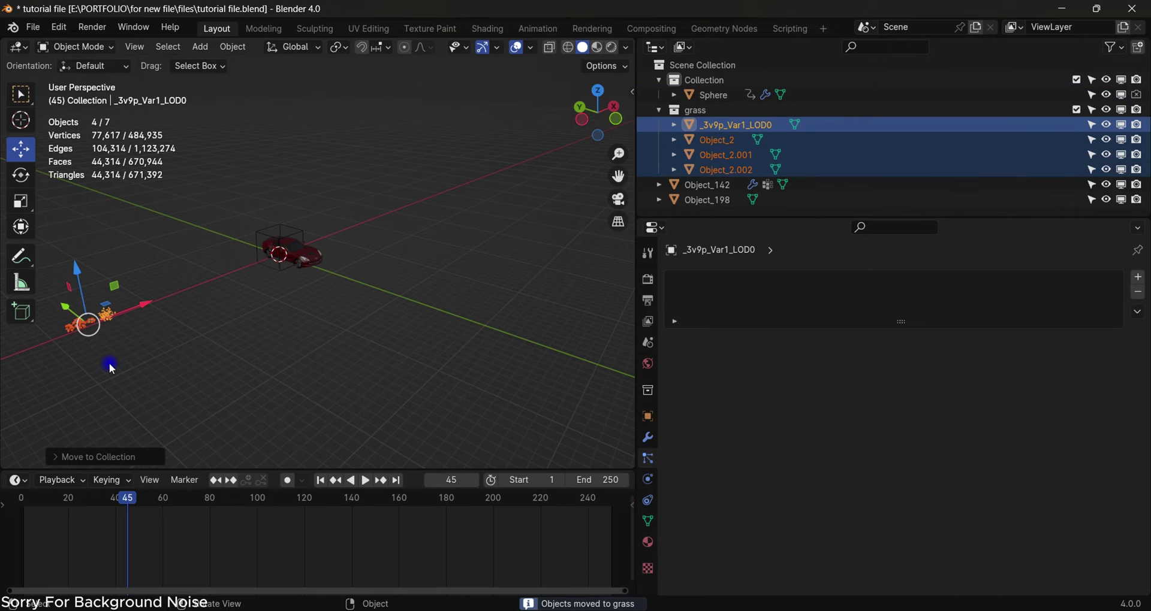
scroll(289, 240, up, 8)
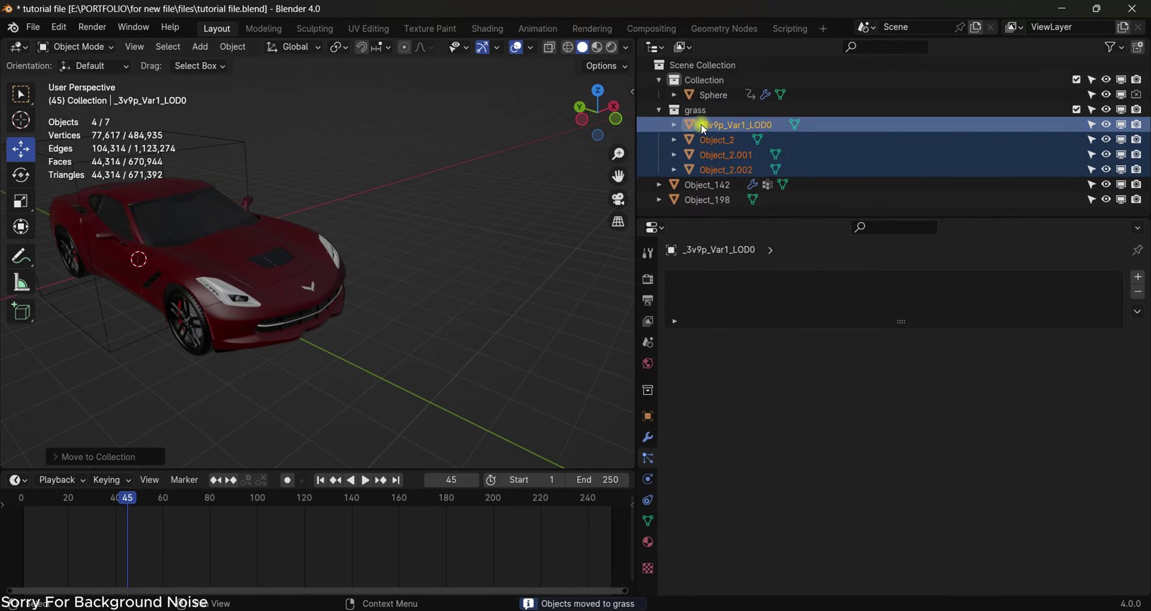
click(277, 232)
scroll(846, 448, down, 10)
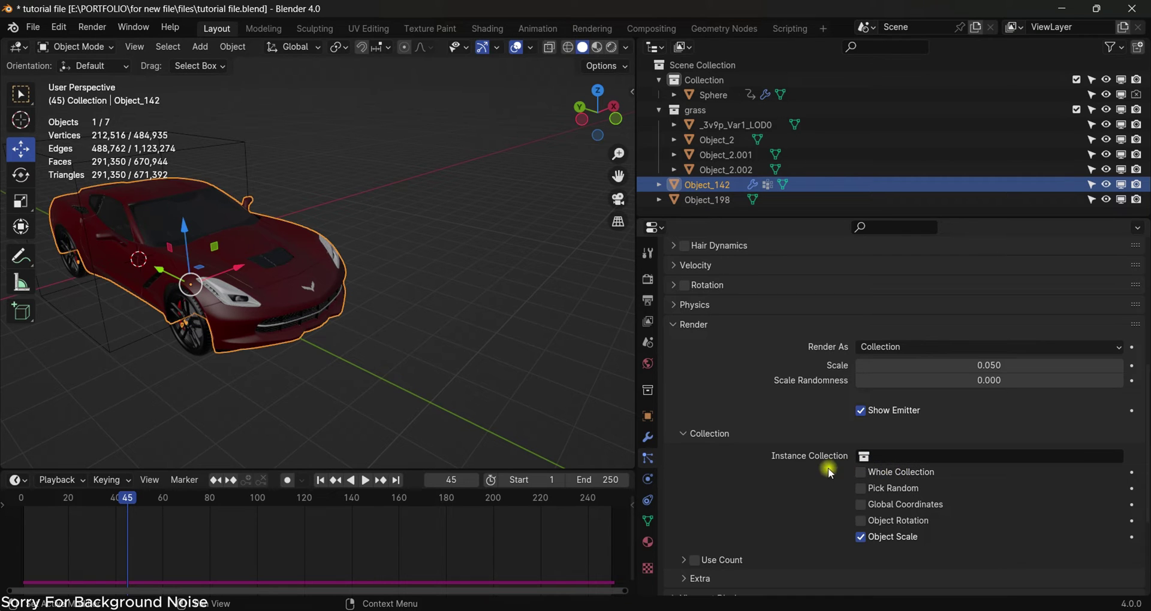
- Set the hair particles' Instance Collection to the grass collection
click(883, 456)
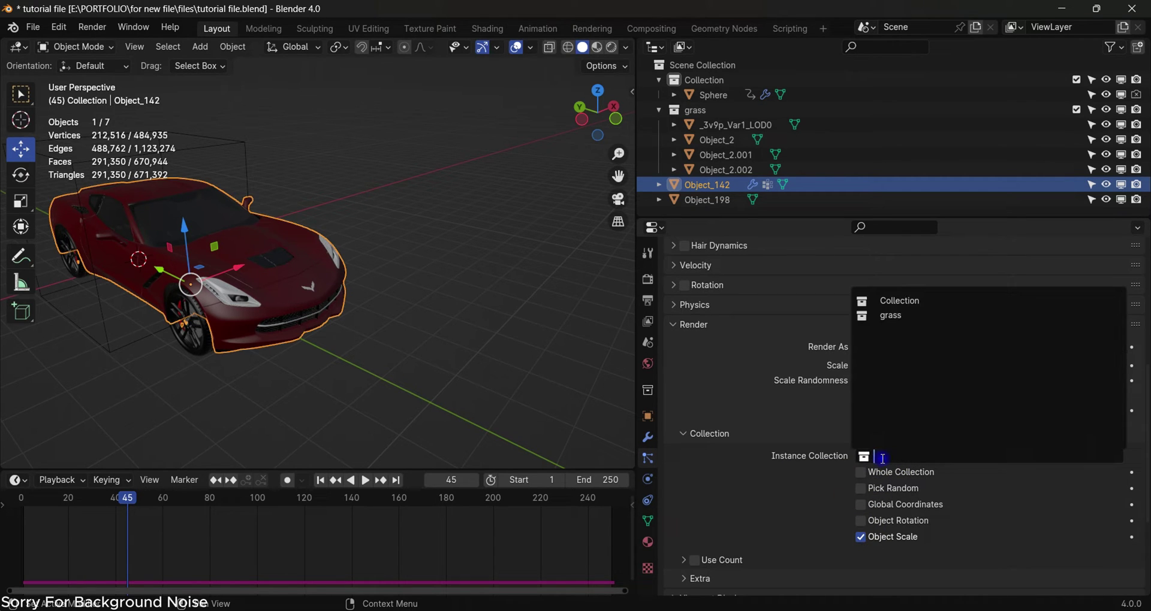
key(Return)
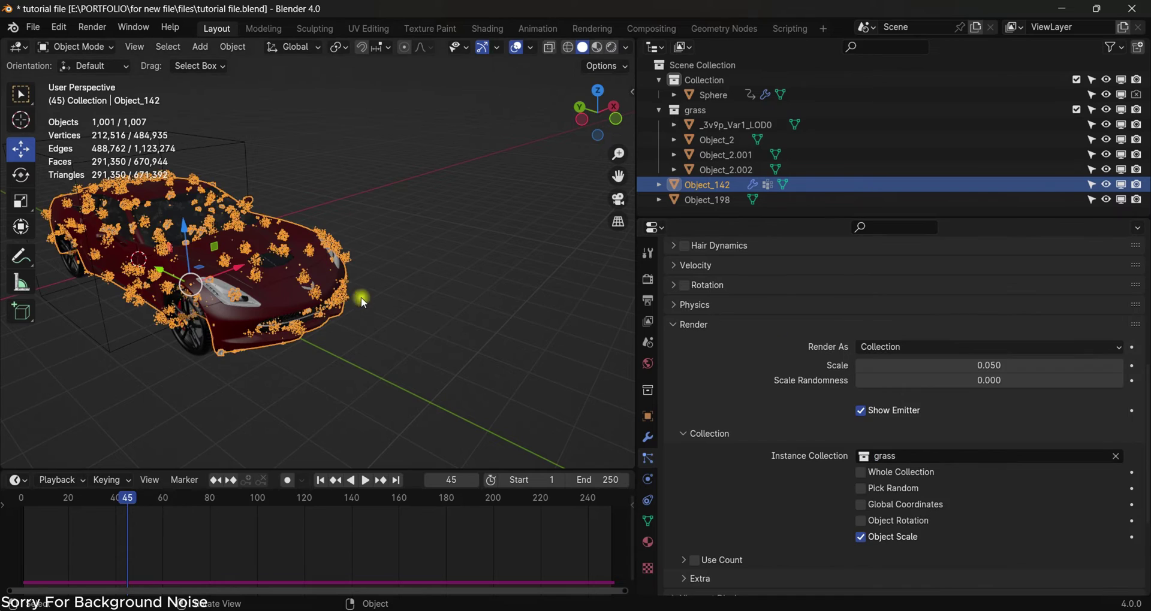
scroll(336, 289, up, 6)
scroll(367, 279, up, 3)
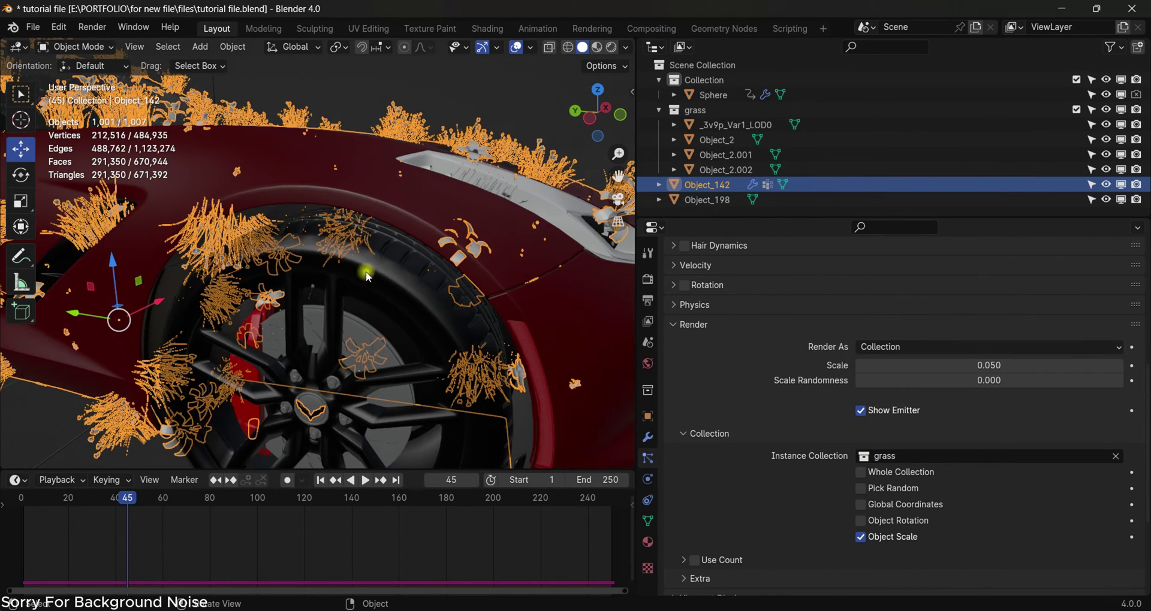
- Hide viewport overlays and enable Object Rotation and Pick Random for the plant instances
click(516, 48)
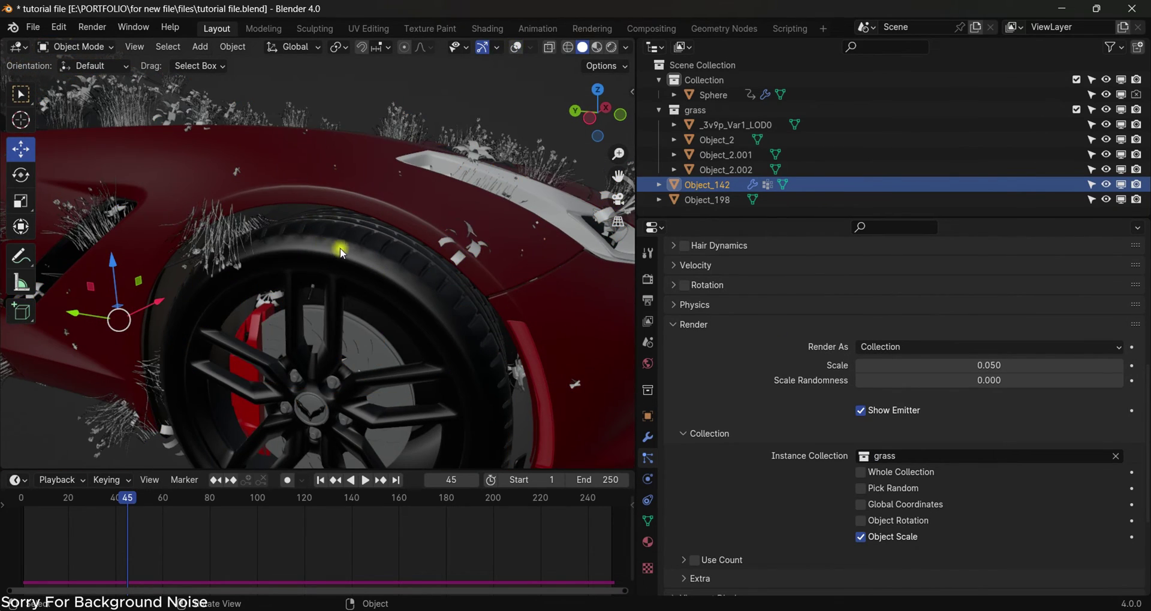
scroll(343, 253, down, 8)
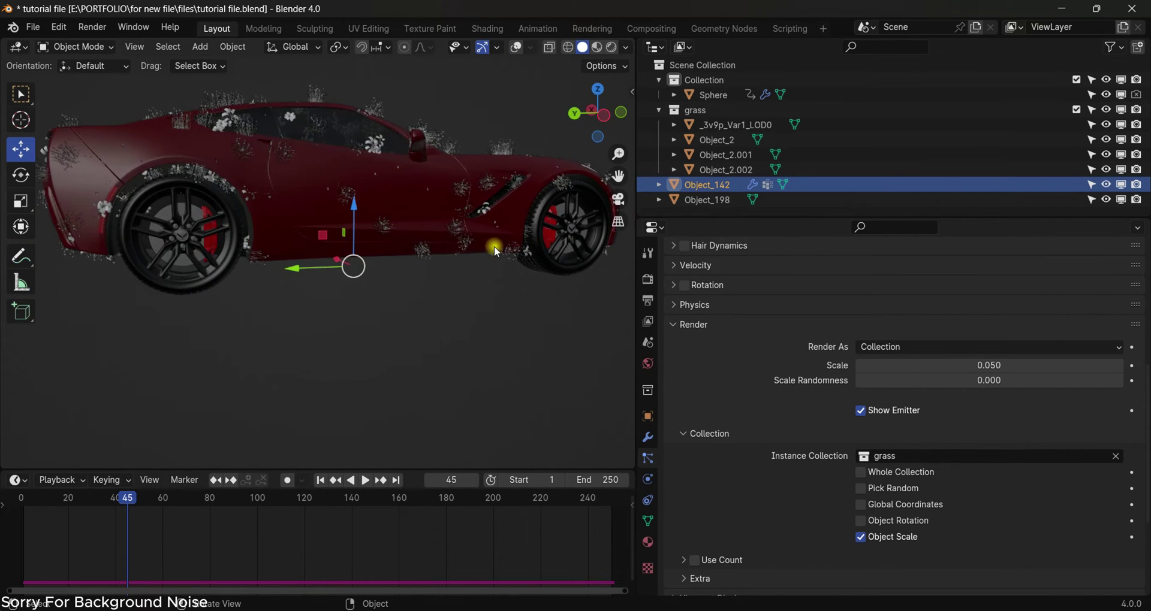
scroll(454, 256, up, 3)
scroll(421, 254, down, 3)
middle_drag(421, 254, 707, 477)
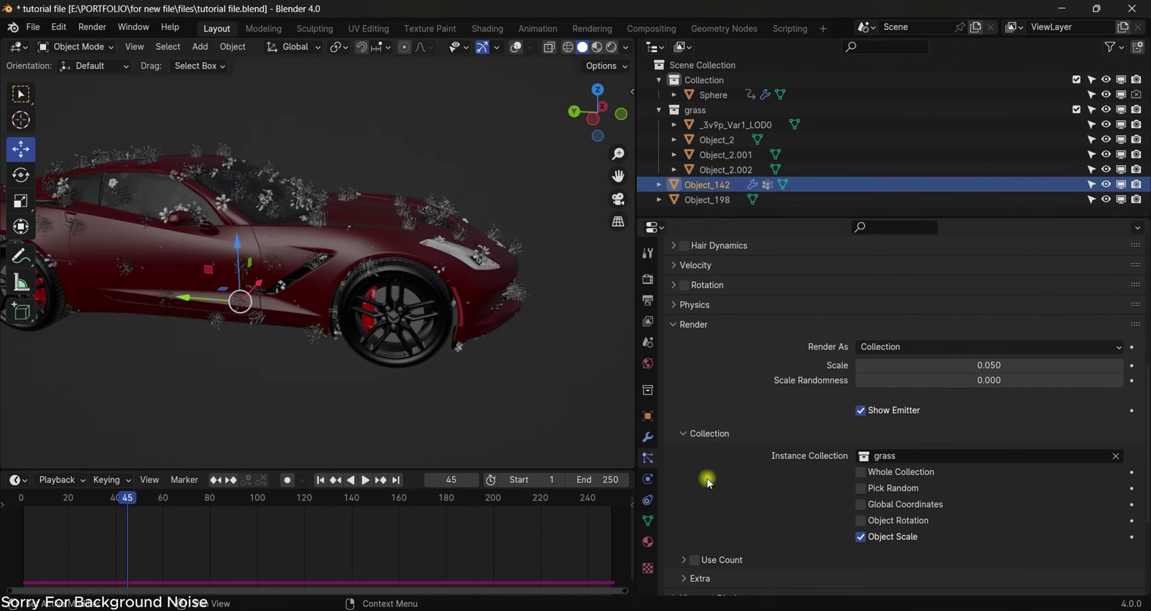
scroll(414, 297, up, 4)
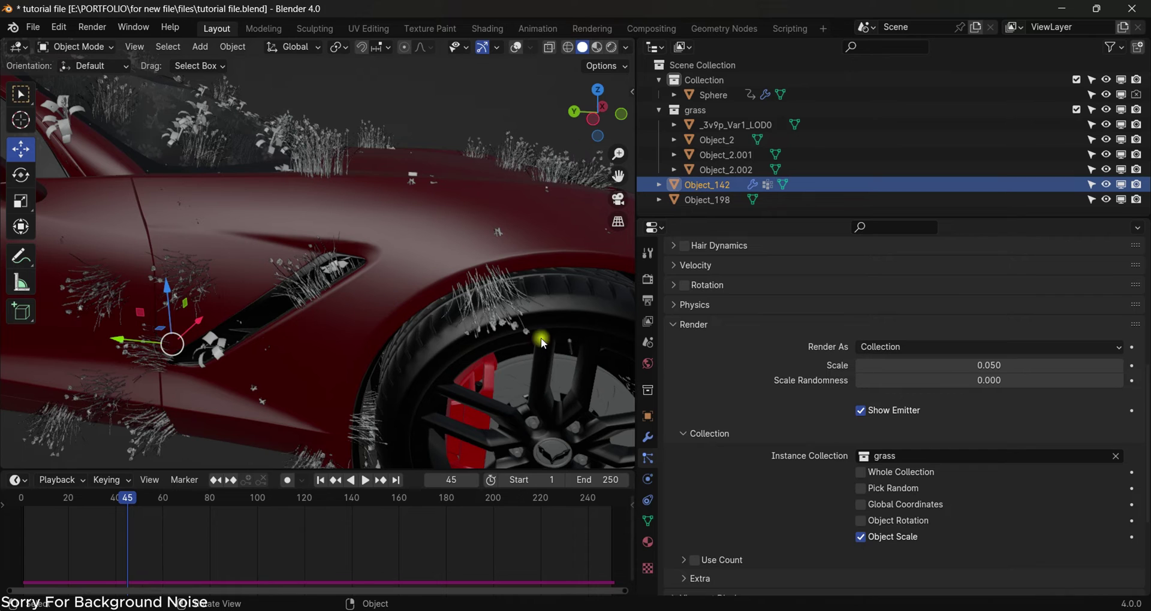
click(879, 522)
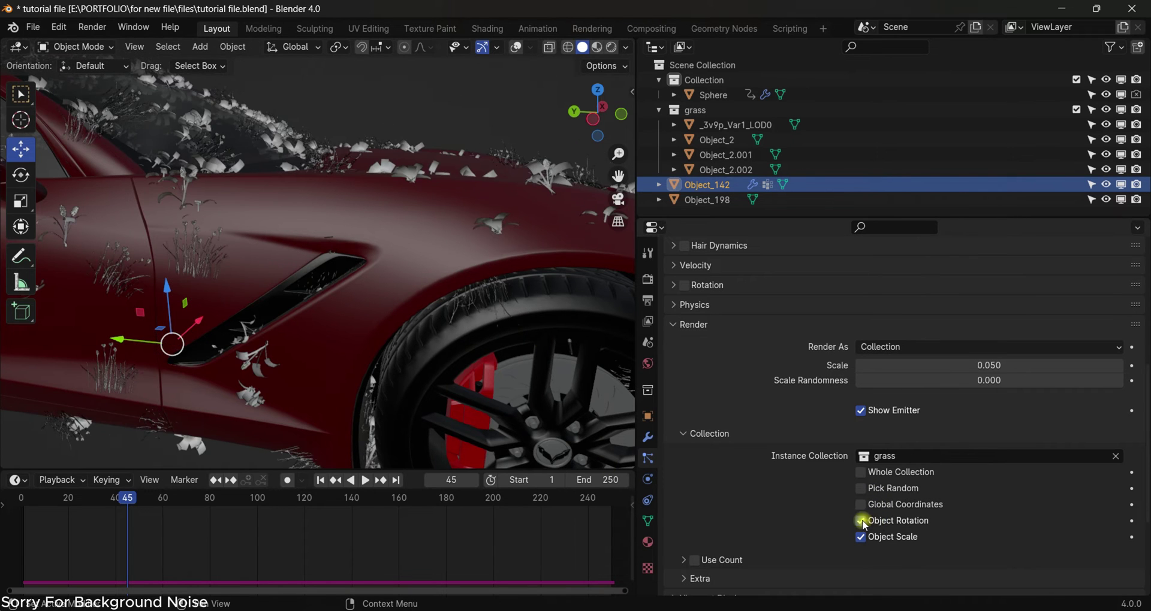
click(861, 488)
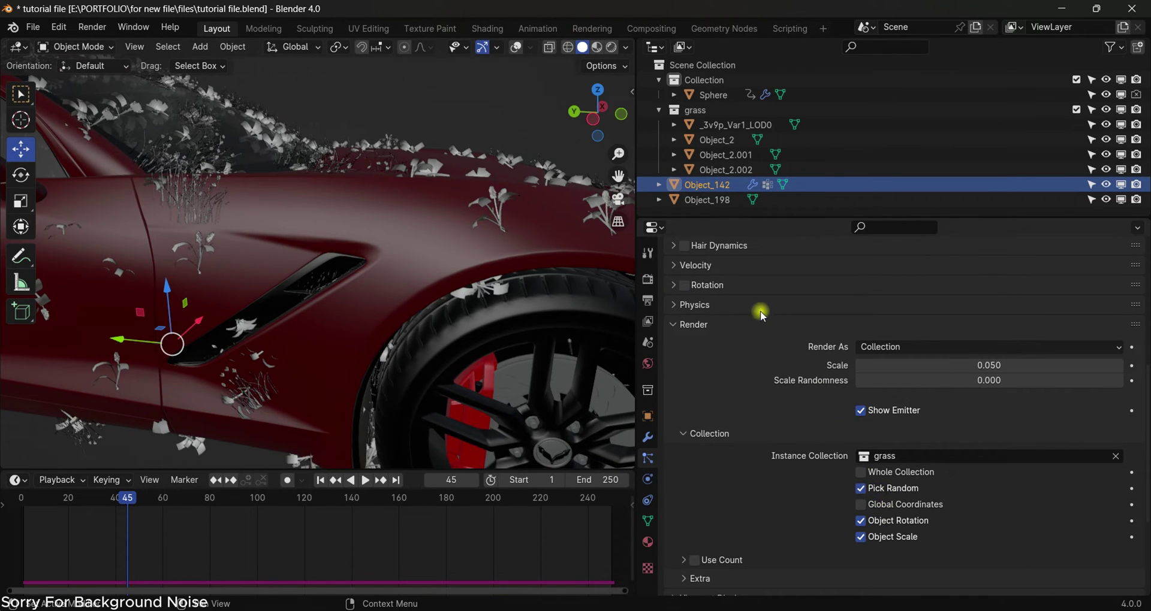
- Enable particle Rotation with the Orientation Axis set to Normal
scroll(761, 311, up, 2)
click(683, 346)
click(708, 345)
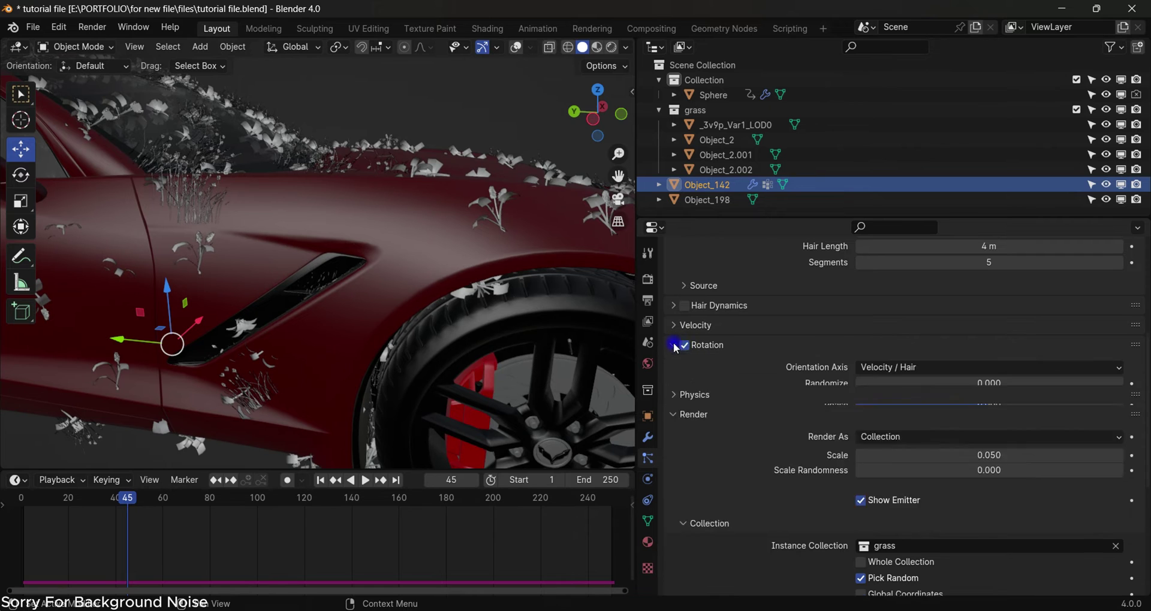
click(898, 368)
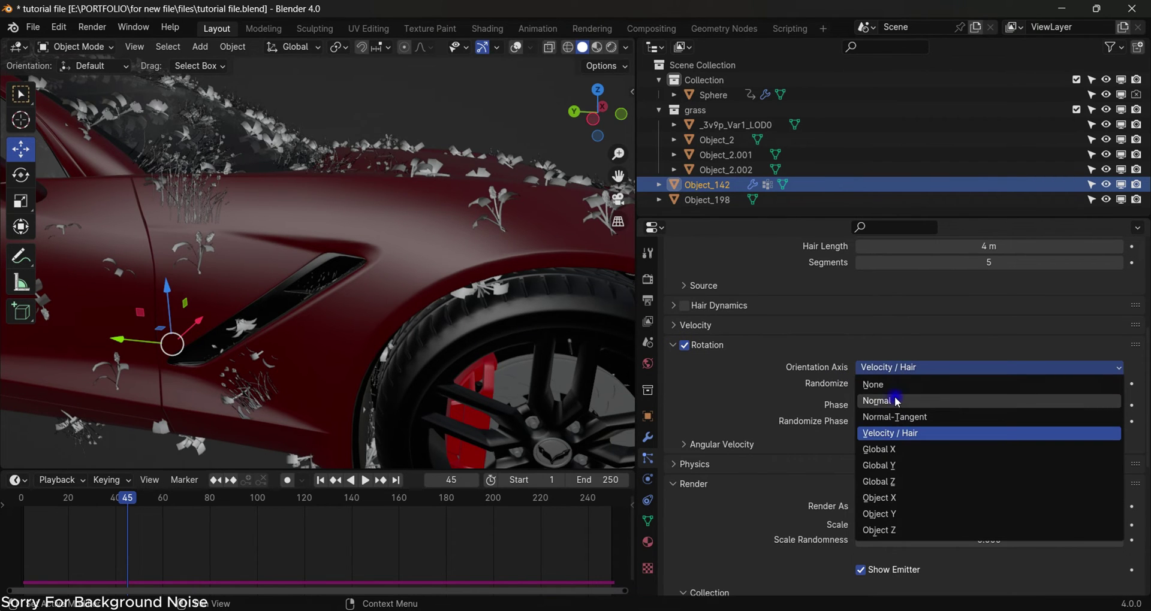
click(898, 401)
scroll(371, 268, down, 5)
middle_drag(335, 289, 411, 272)
- Keep the count at 1000 and set plant scale 0.100 with 0.194 scale randomness
scroll(411, 272, up, 4)
scroll(900, 302, up, 5)
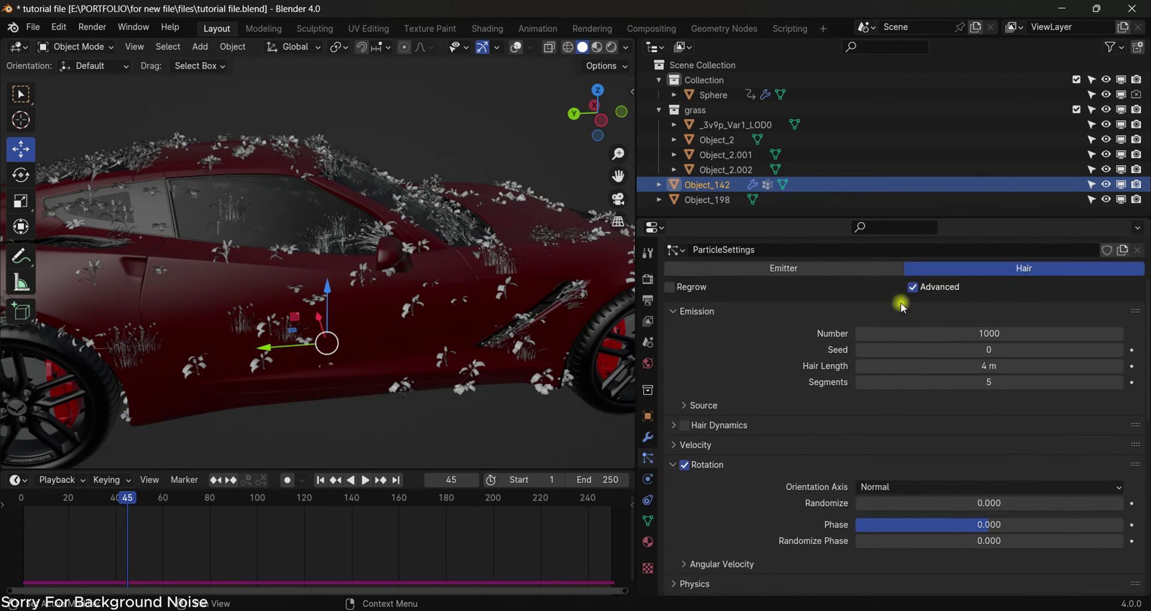
click(962, 366)
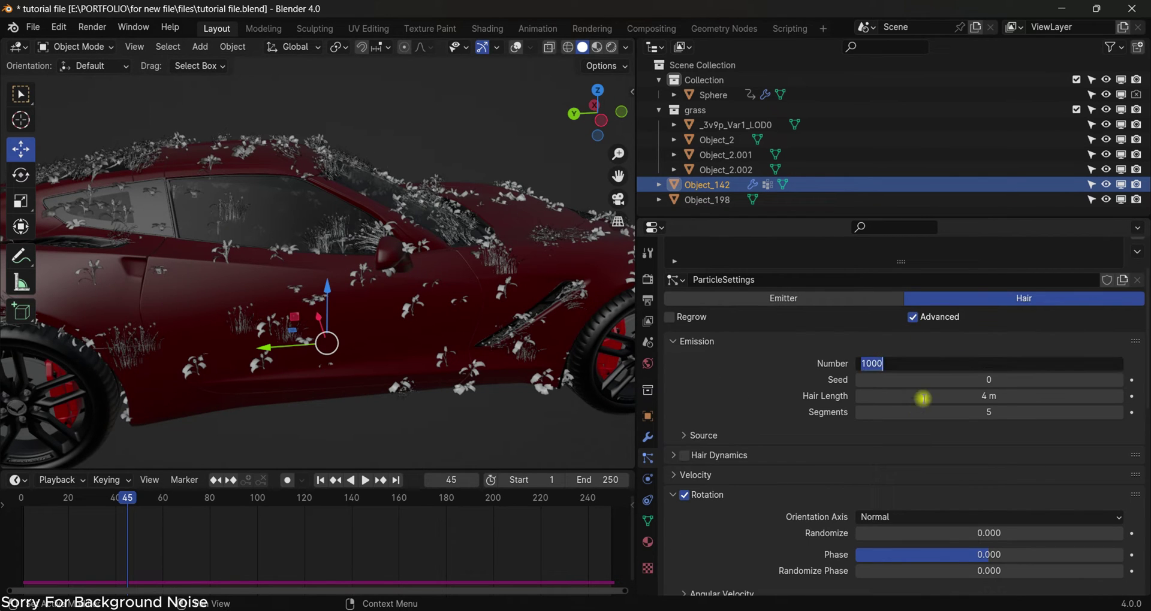
key(Escape)
scroll(843, 449, down, 5)
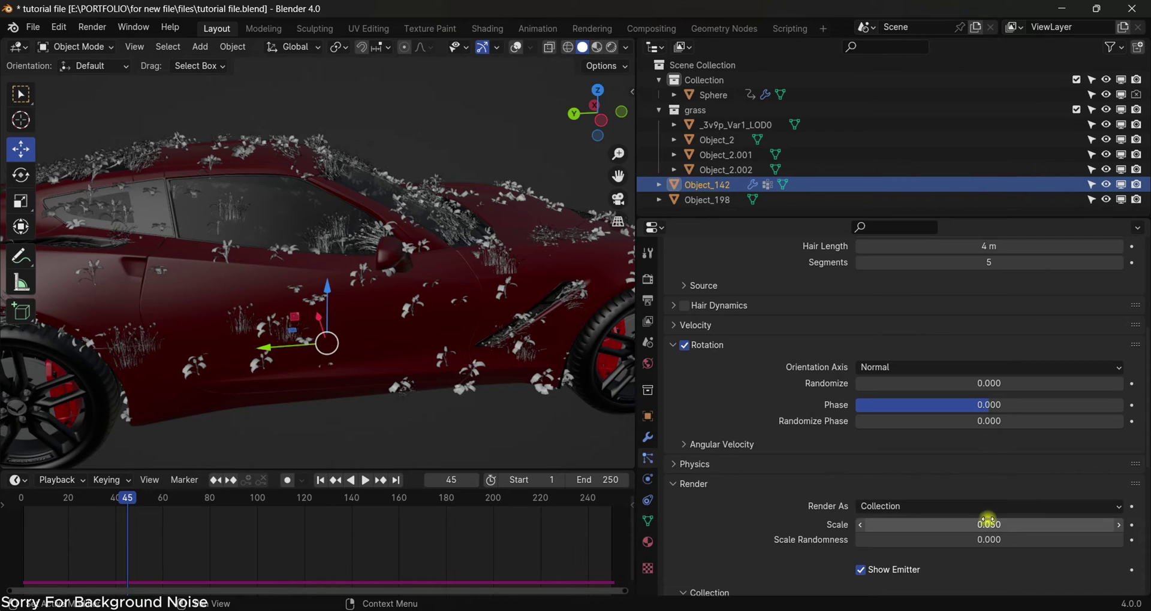
drag(988, 519, 904, 539)
middle_drag(371, 246, 413, 307)
scroll(835, 396, down, 6)
scroll(467, 290, down, 5)
scroll(413, 307, up, 8)
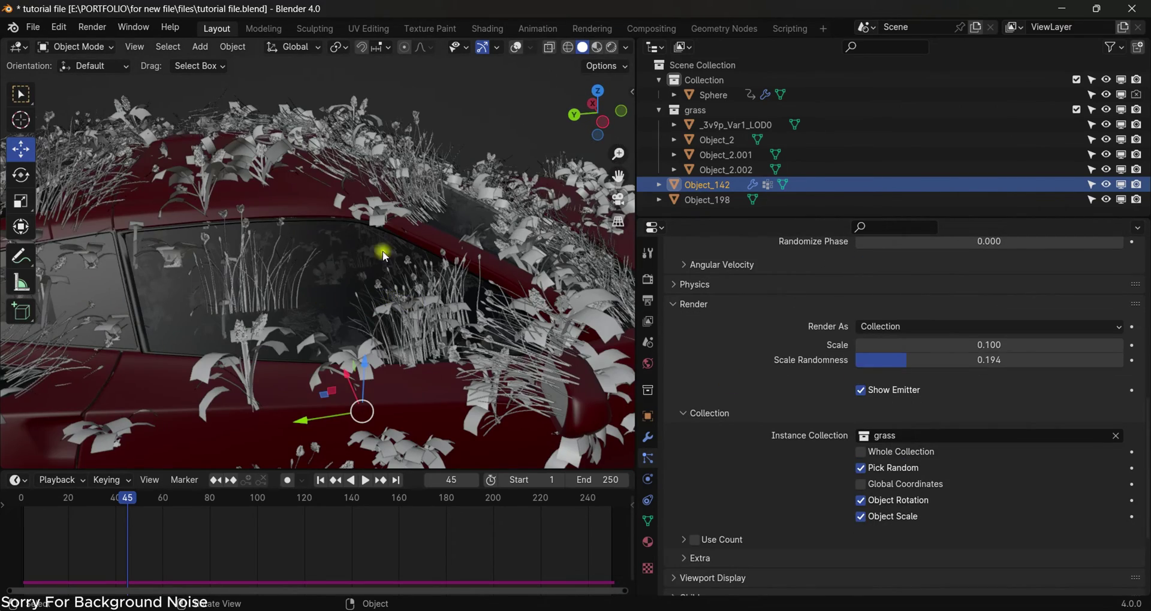
- Show overlays again, recalculate the car body mesh normals with Shift+N, and return to Object Mode
click(516, 51)
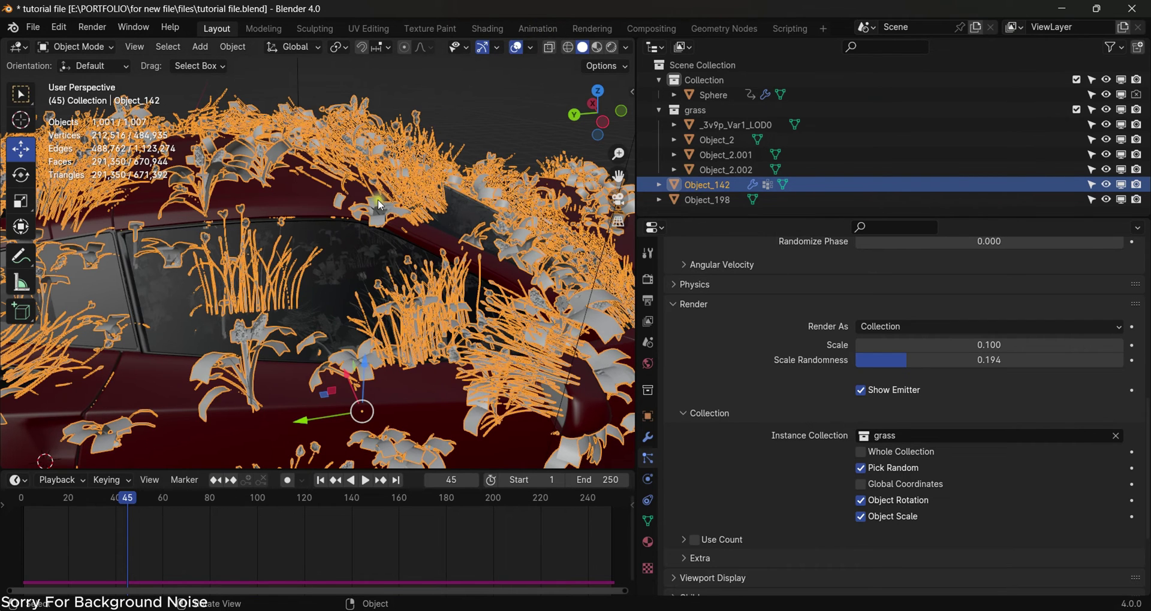
key(Tab)
scroll(382, 205, down, 5)
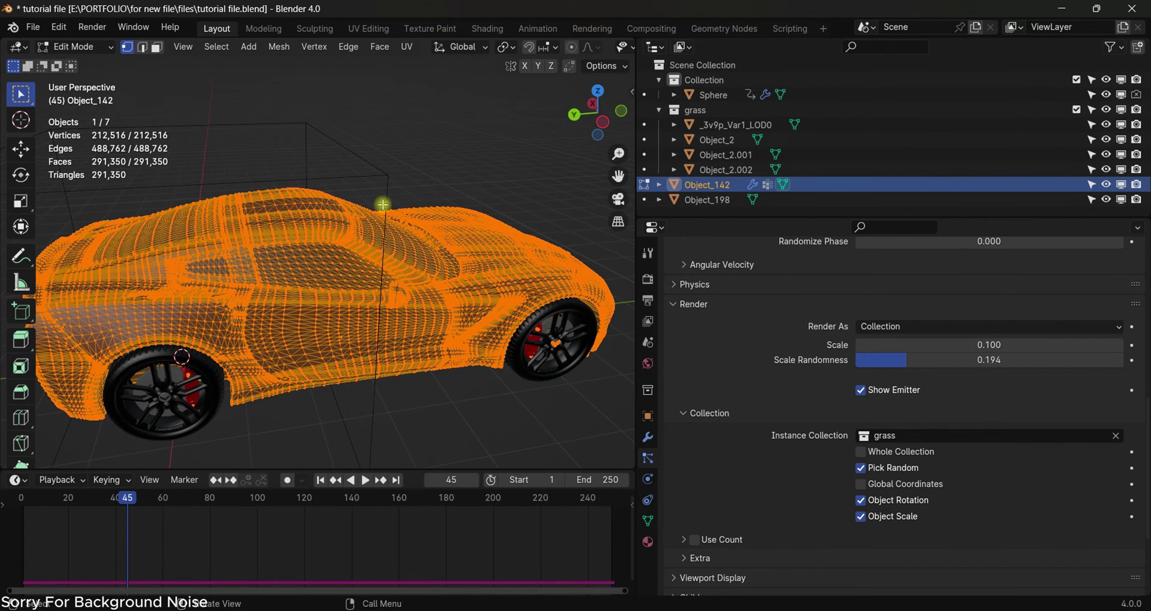
key(shift+n)
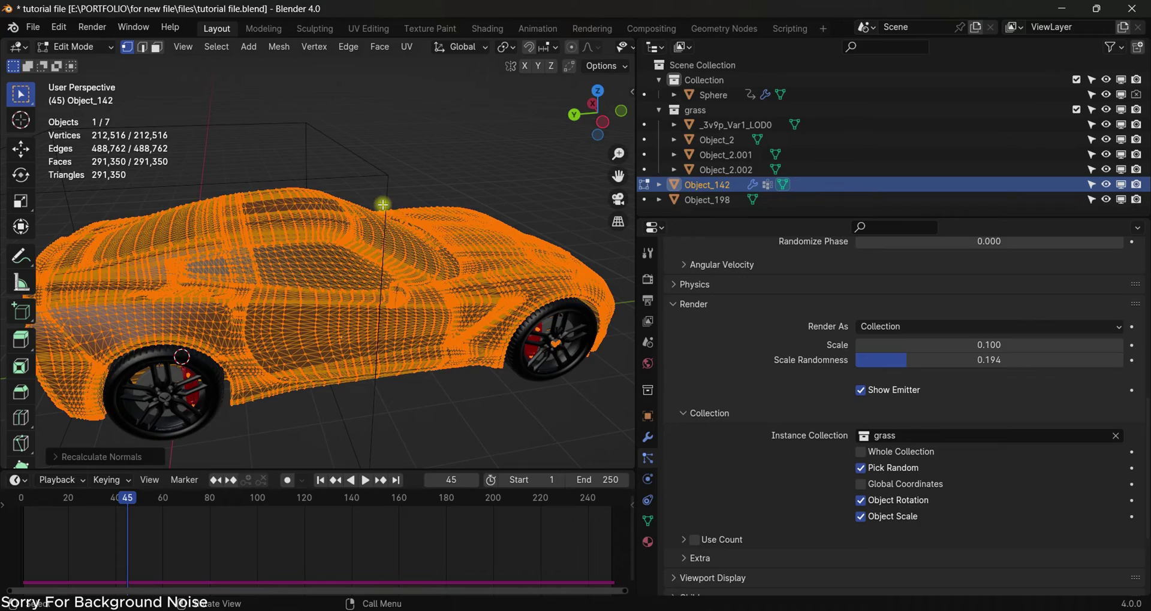
key(Tab)
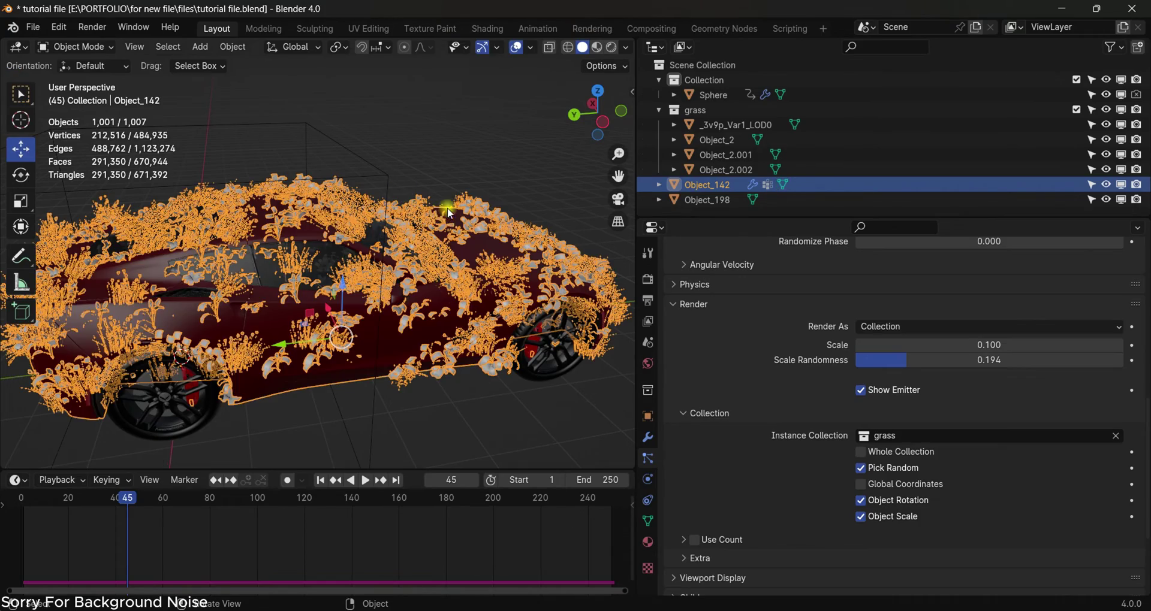
middle_drag(447, 208, 359, 207)
scroll(361, 192, up, 3)
scroll(361, 192, down, 5)
scroll(369, 174, up, 4)
scroll(369, 174, down, 5)
scroll(417, 235, up, 3)
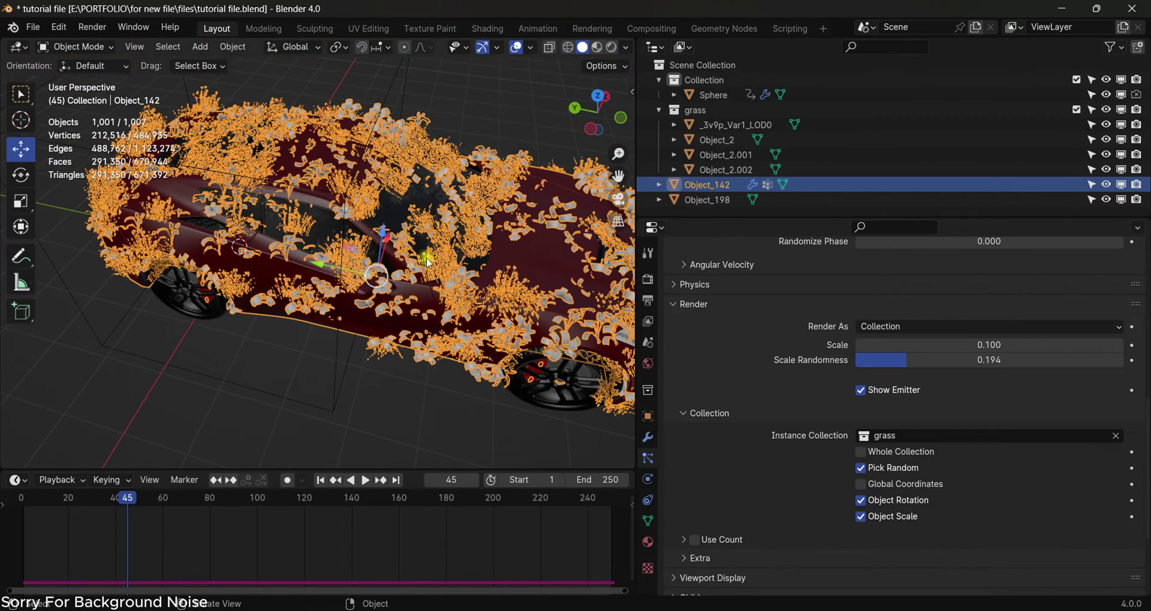
scroll(770, 497, down, 5)
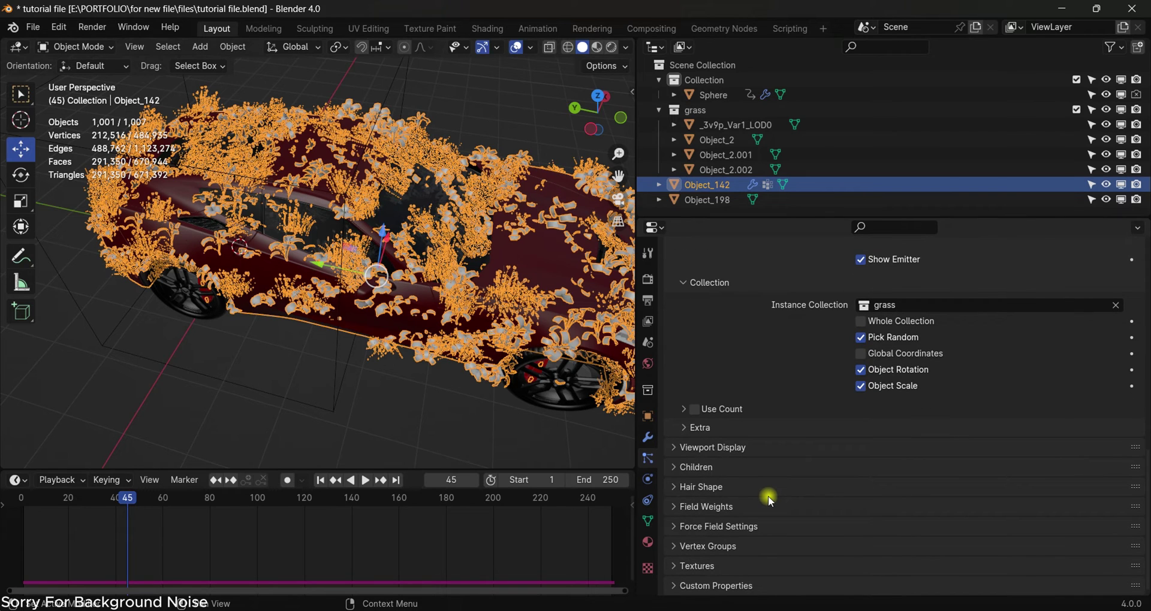
- Set the hair particles' Length vertex group to dp_weight
click(676, 547)
scroll(777, 501, down, 5)
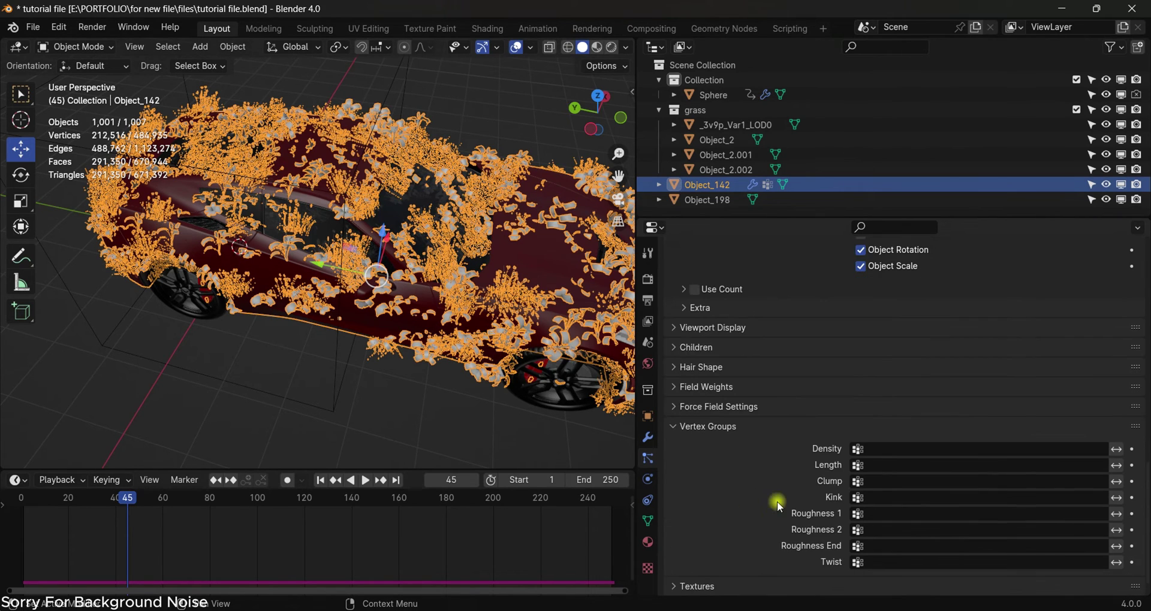
click(881, 466)
click(866, 313)
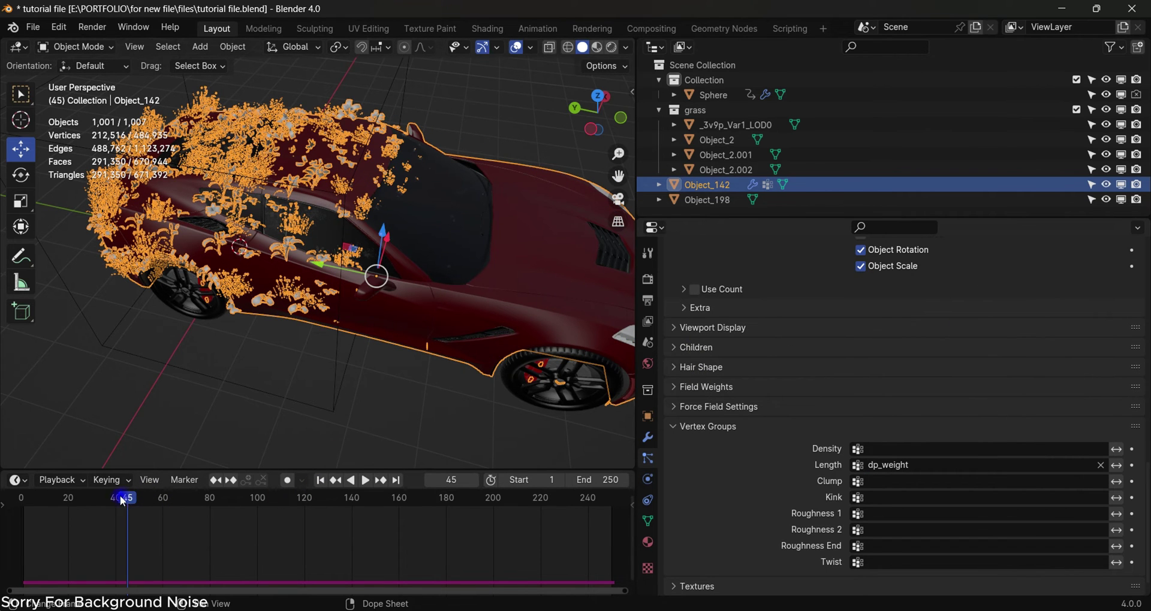
- Scrub the timeline to frame 73 and orbit to check the grass growing over the car
drag(119, 495, 193, 498)
middle_drag(300, 258, 501, 311)
scroll(946, 260, up, 6)
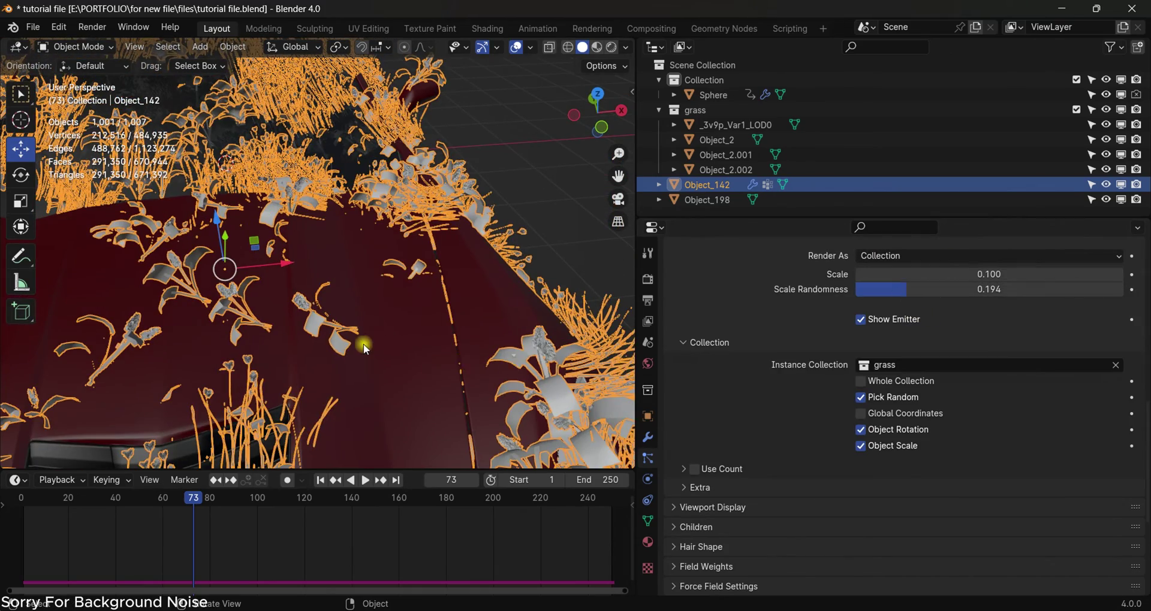
middle_drag(363, 344, 401, 325)
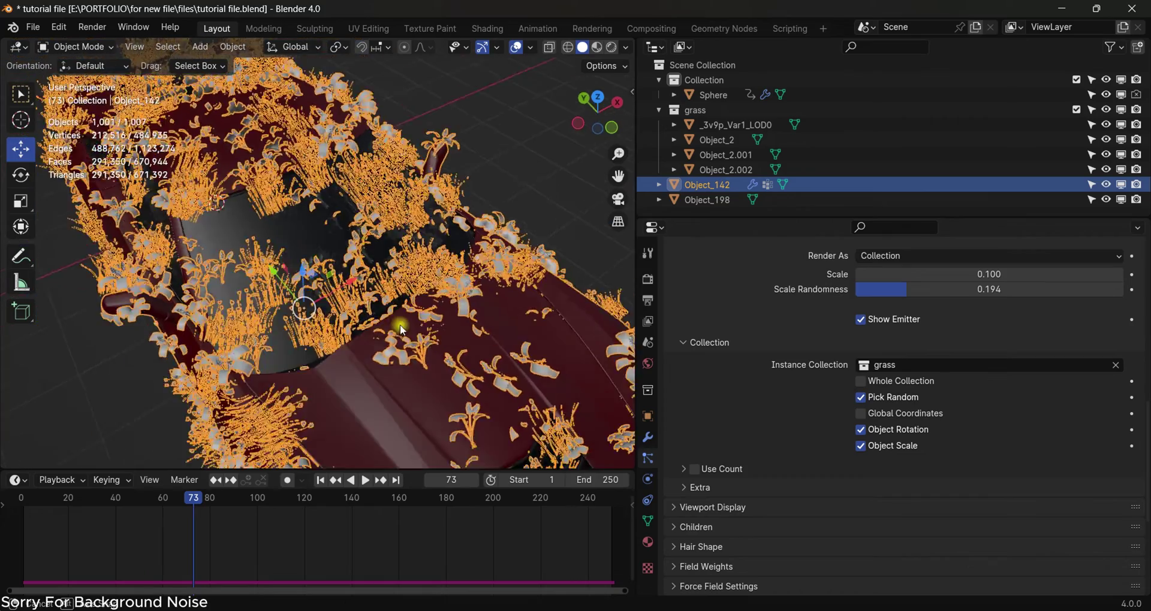
scroll(401, 324, down, 6)
middle_drag(411, 271, 311, 257)
scroll(311, 256, up, 3)
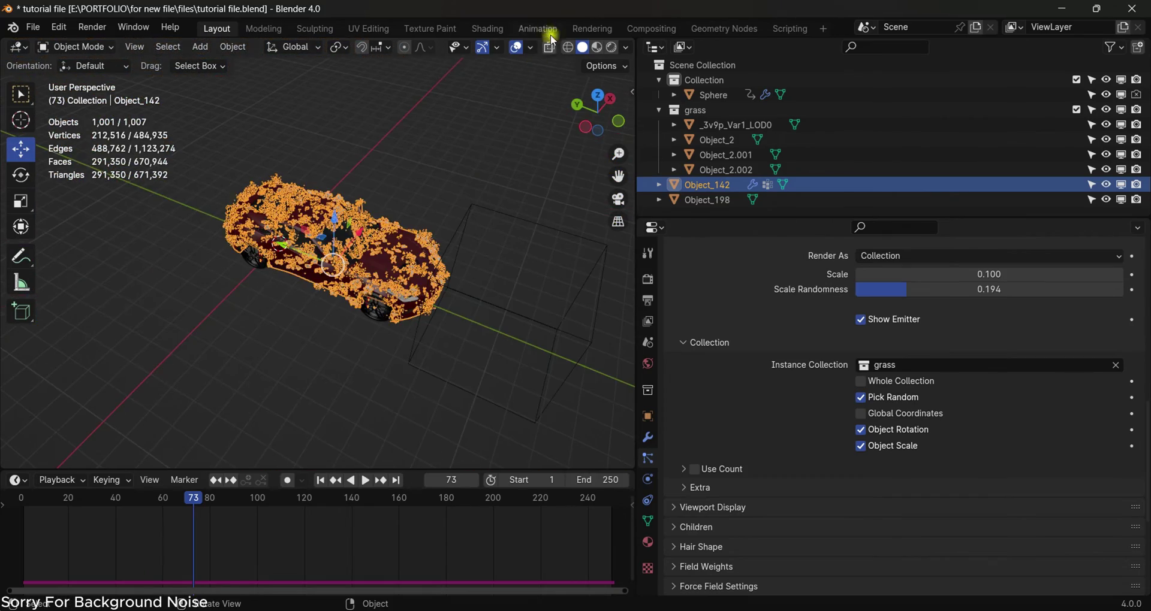
- Hide overlays, play the grass growth animation, and stop on frame 60
click(519, 48)
middle_drag(457, 136, 258, 252)
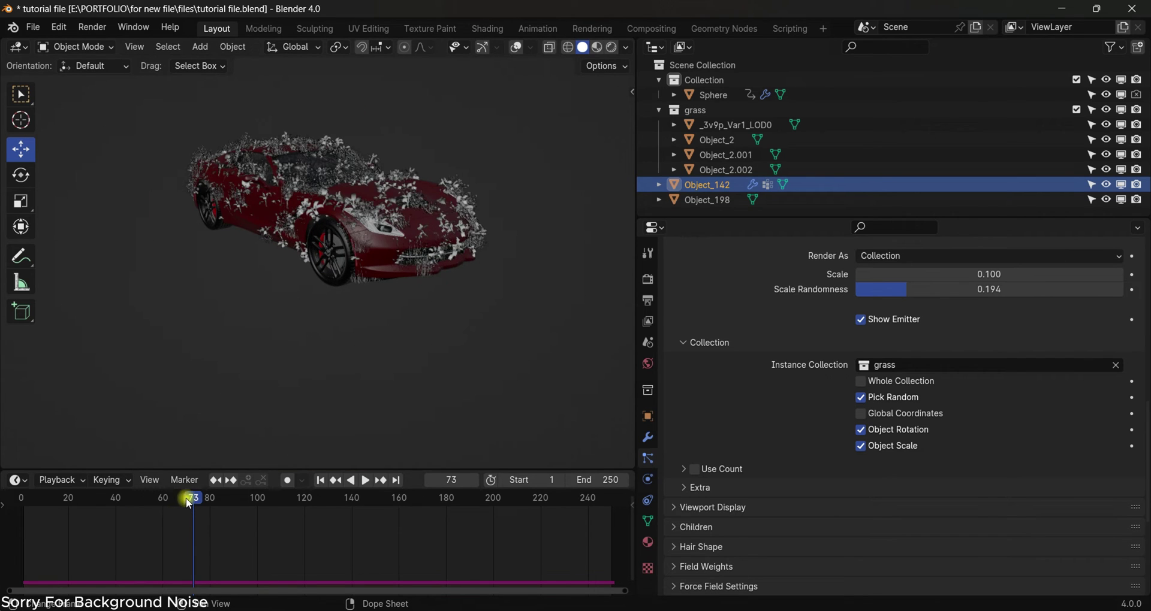
drag(190, 505, 162, 524)
key(space)
key(space)
middle_drag(401, 225, 396, 274)
- Switch the viewport to Rendered shading and set the render engine to Cycles
click(611, 48)
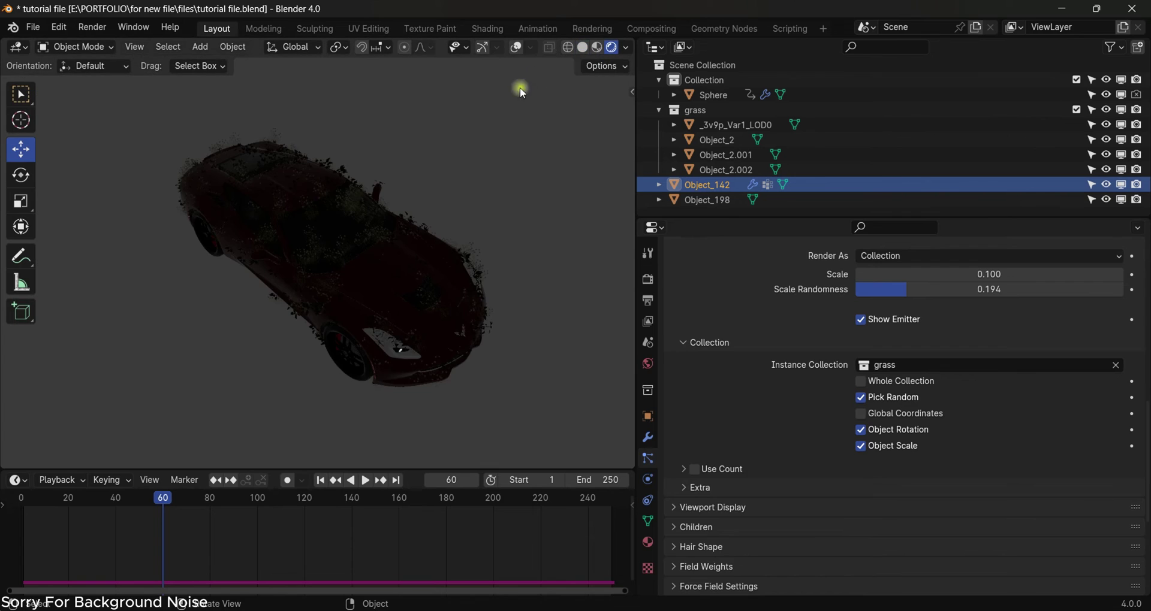
click(647, 279)
click(950, 290)
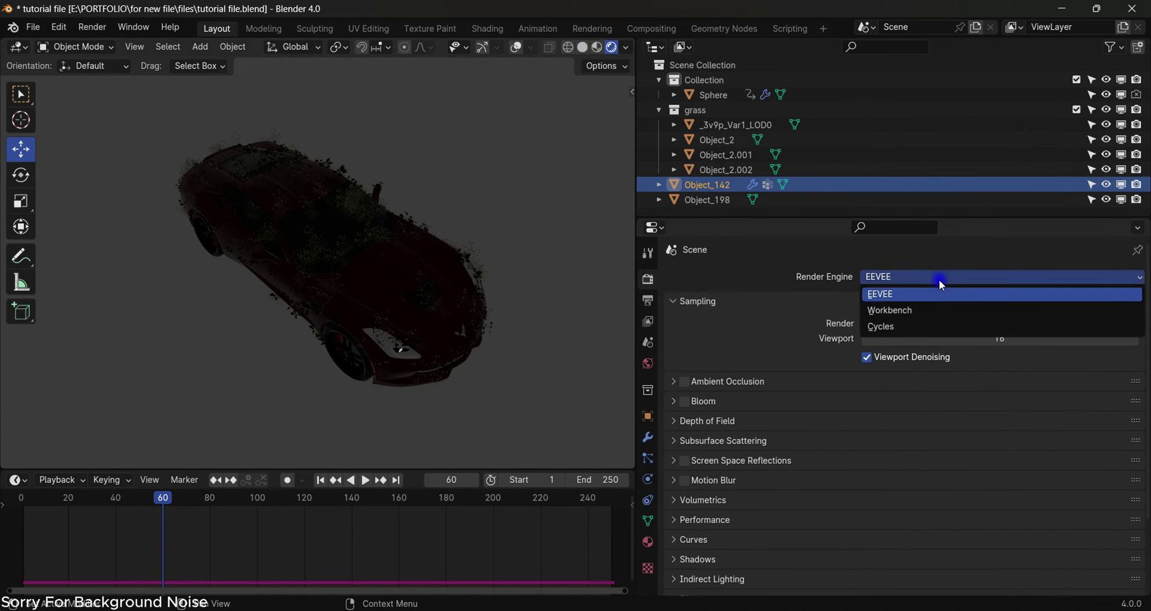
click(915, 326)
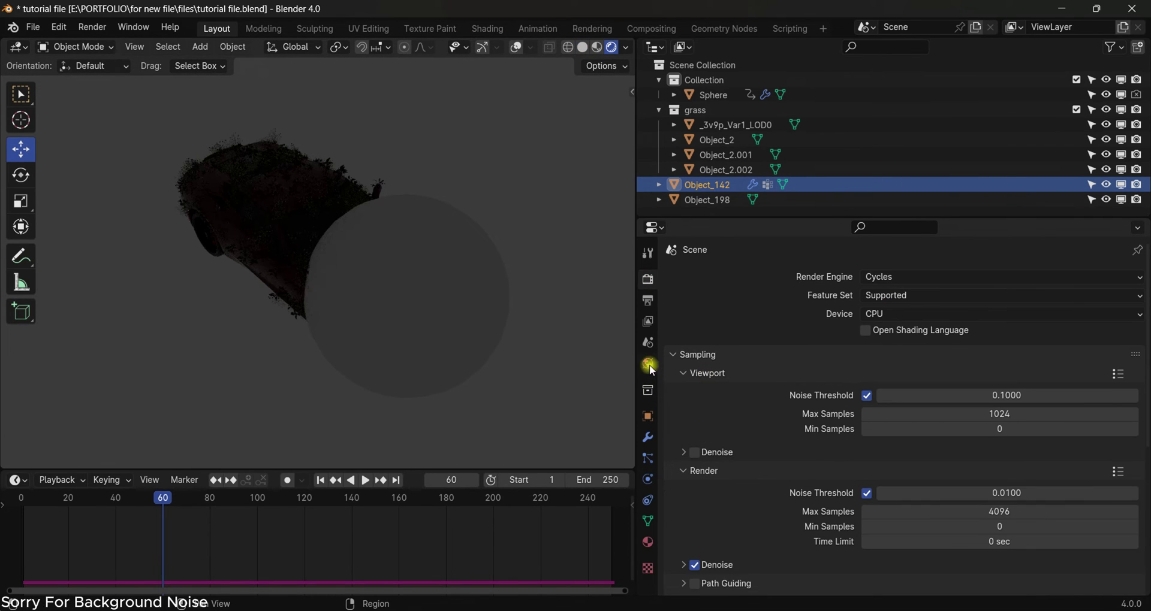
click(647, 364)
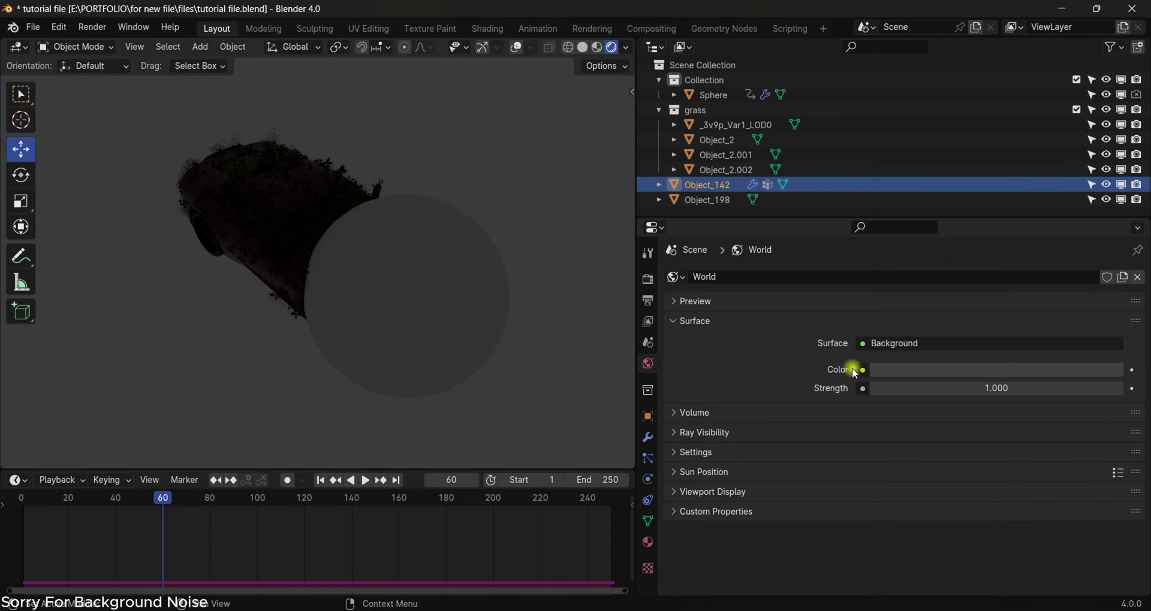
- Feed the World background Color with an Environment Texture
click(857, 371)
click(858, 371)
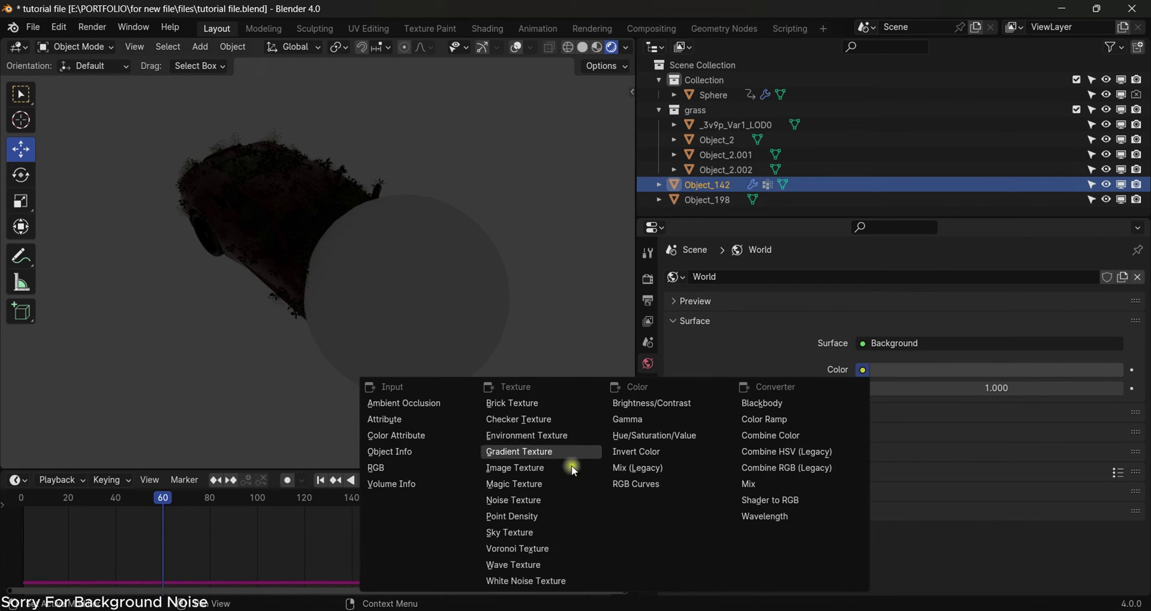
click(557, 434)
- Load E:\assets\a asset\hdri\Field.jpg as the environment texture image
click(1077, 389)
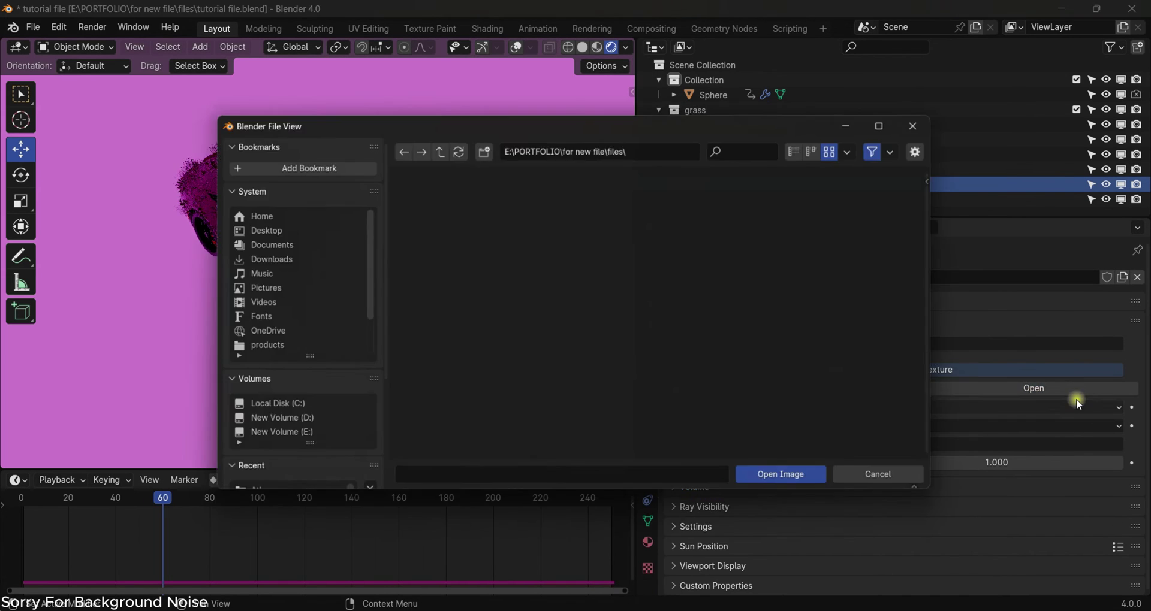
scroll(271, 371, down, 2)
scroll(269, 367, down, 3)
click(282, 291)
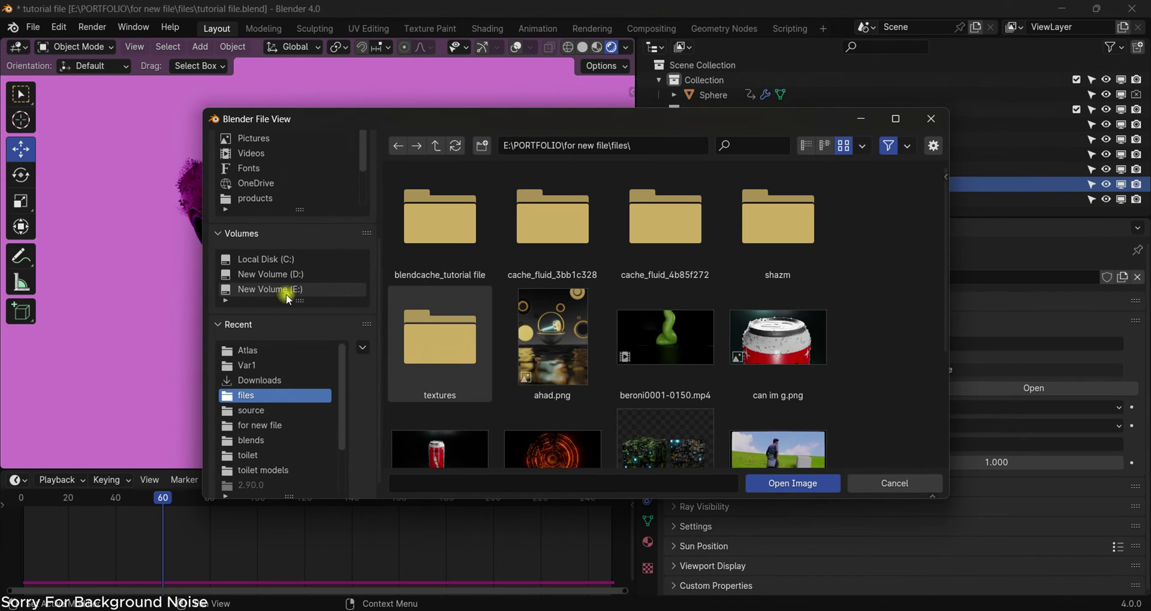
double_click(466, 252)
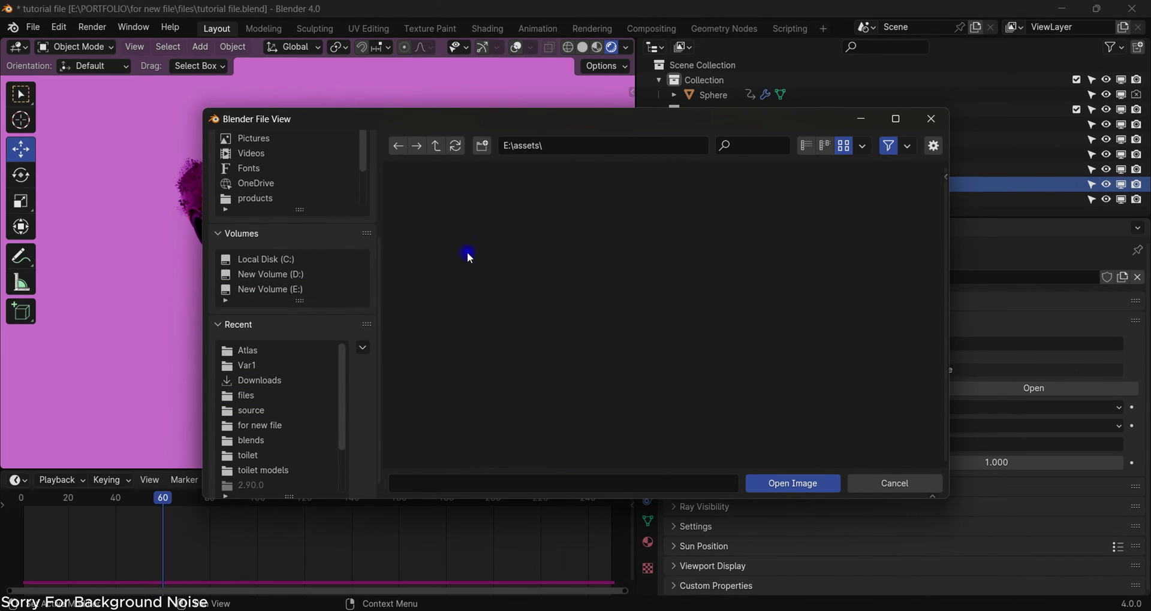
double_click(469, 251)
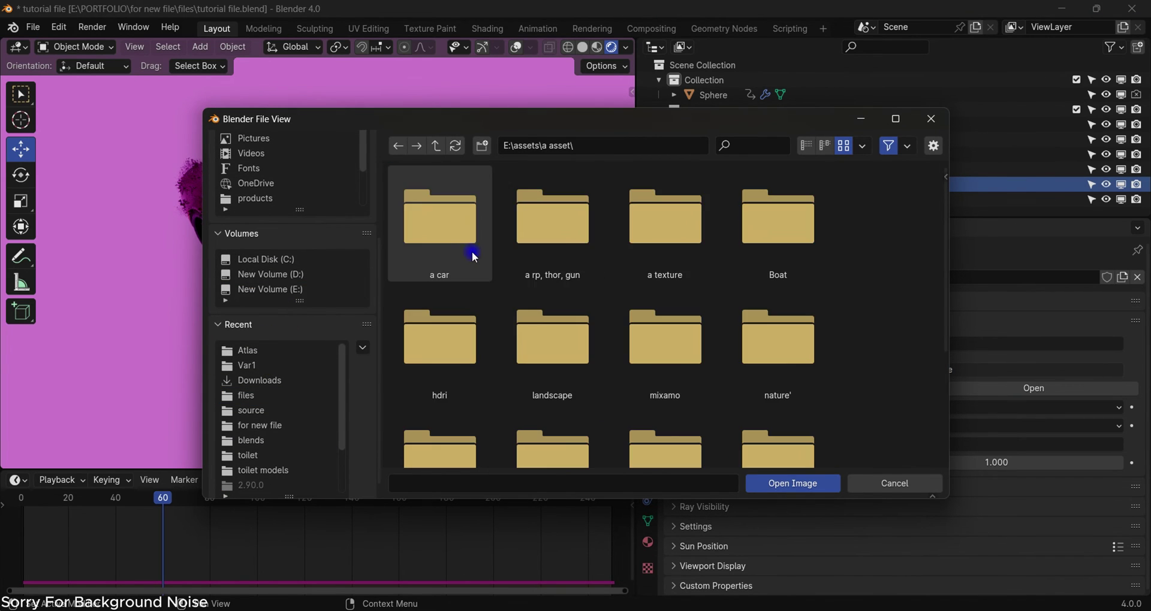
double_click(467, 311)
double_click(770, 235)
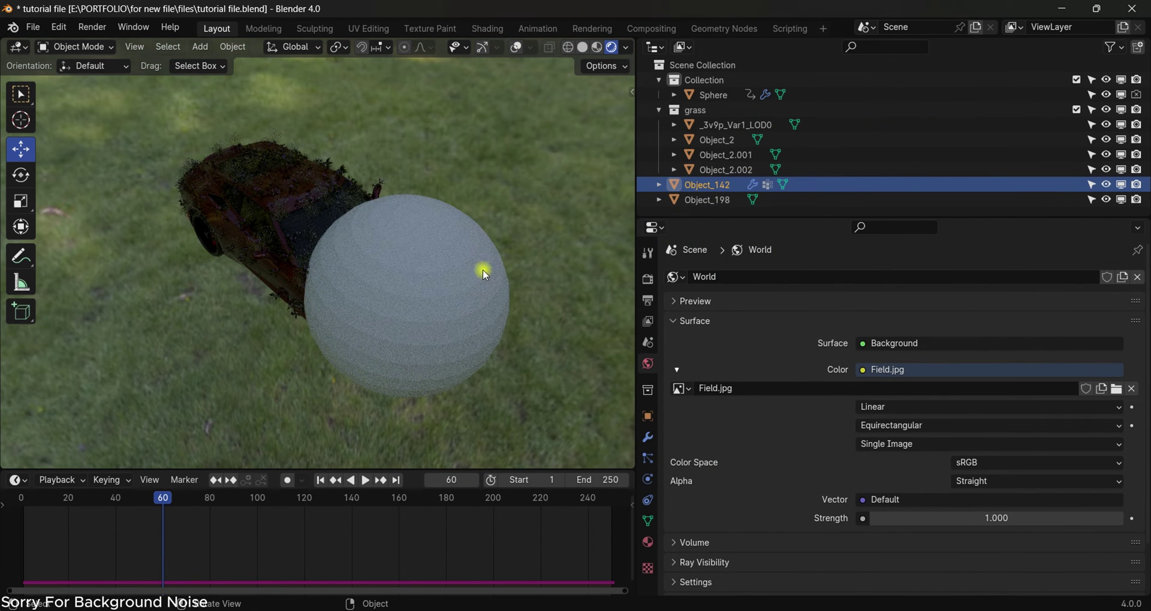
- Hide the Sphere in the Outliner, play the growth from frame 44, and orbit around the car
click(1106, 94)
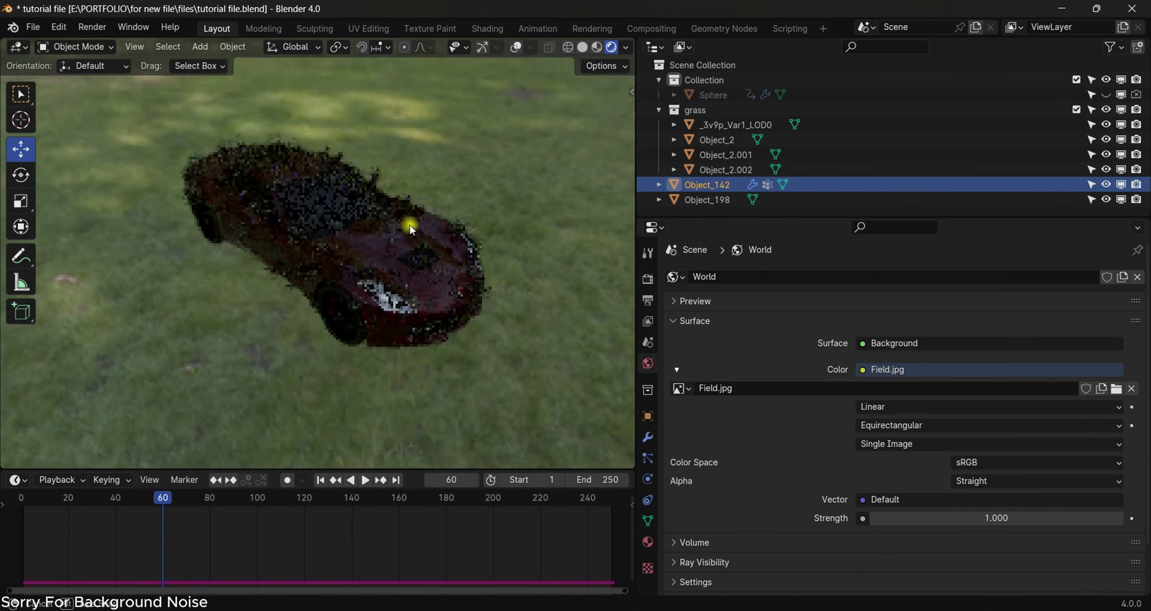
scroll(409, 225, up, 10)
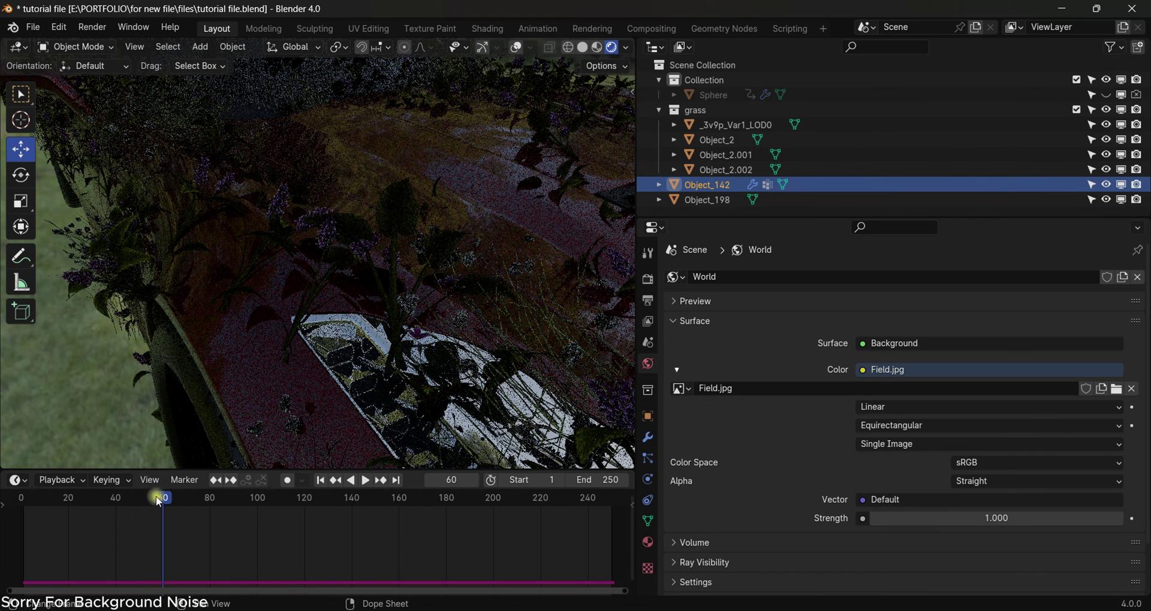
drag(147, 499, 124, 501)
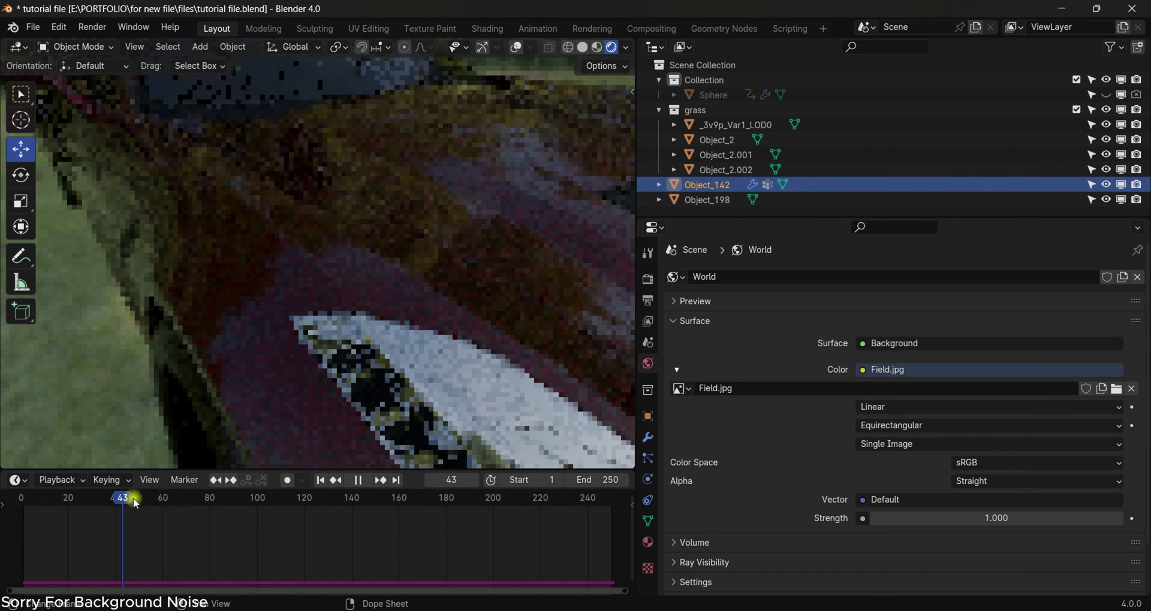
key(space)
scroll(315, 299, down, 10)
middle_drag(371, 272, 186, 345)
key(space)
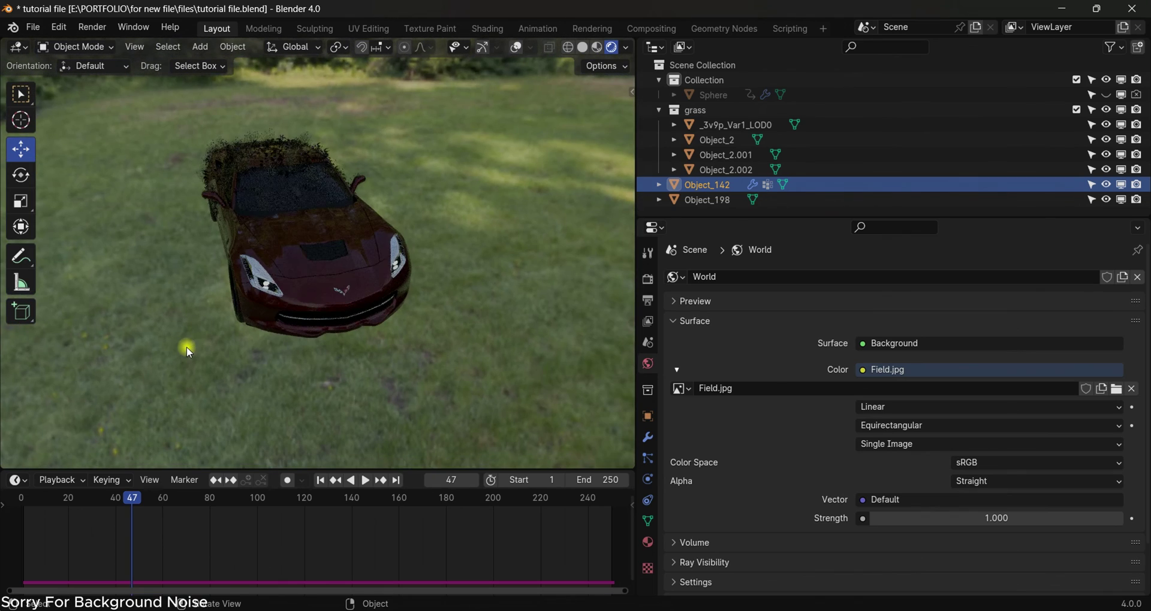
middle_drag(236, 252, 336, 304)
scroll(337, 304, up, 5)
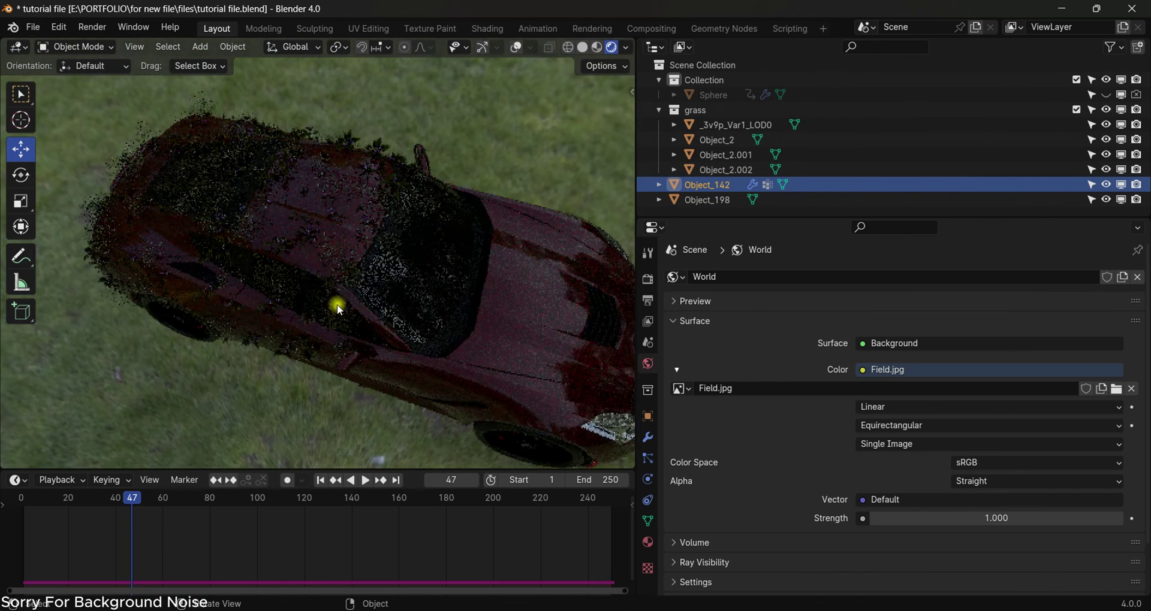
- Return to Solid shading, save the file, and raise the hair particle count to 5000
key(z)
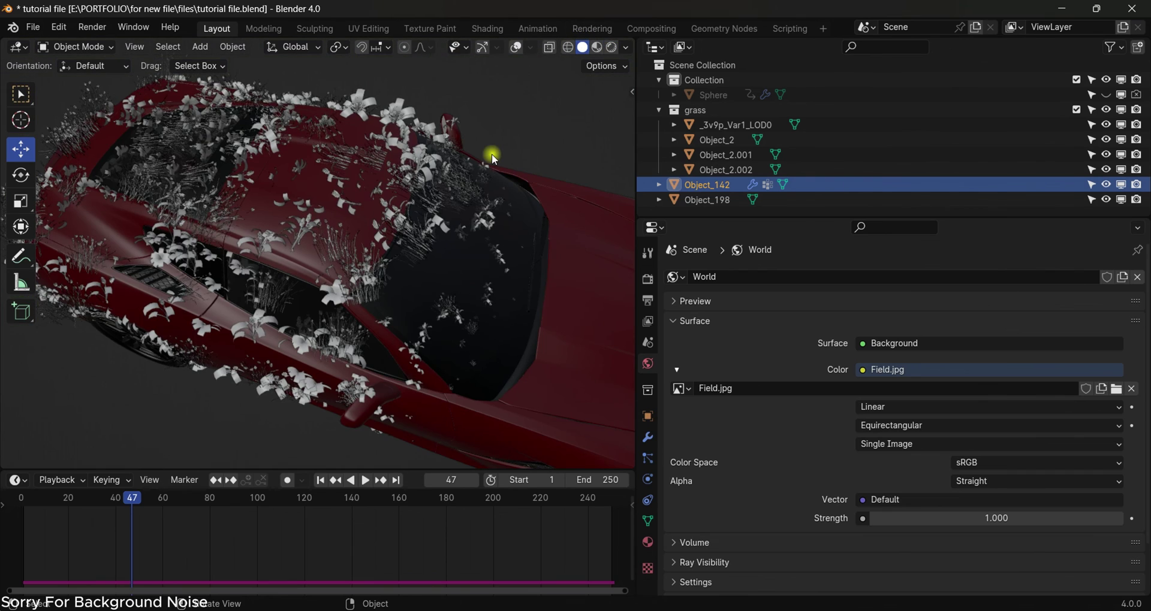
key(ctrl+s)
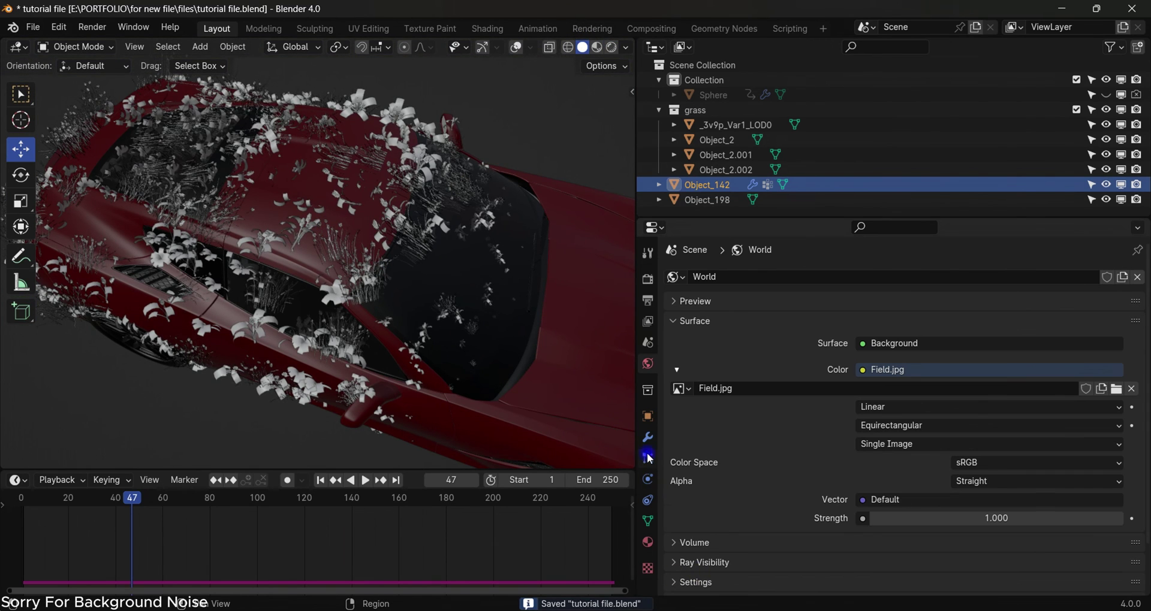
click(649, 479)
click(919, 422)
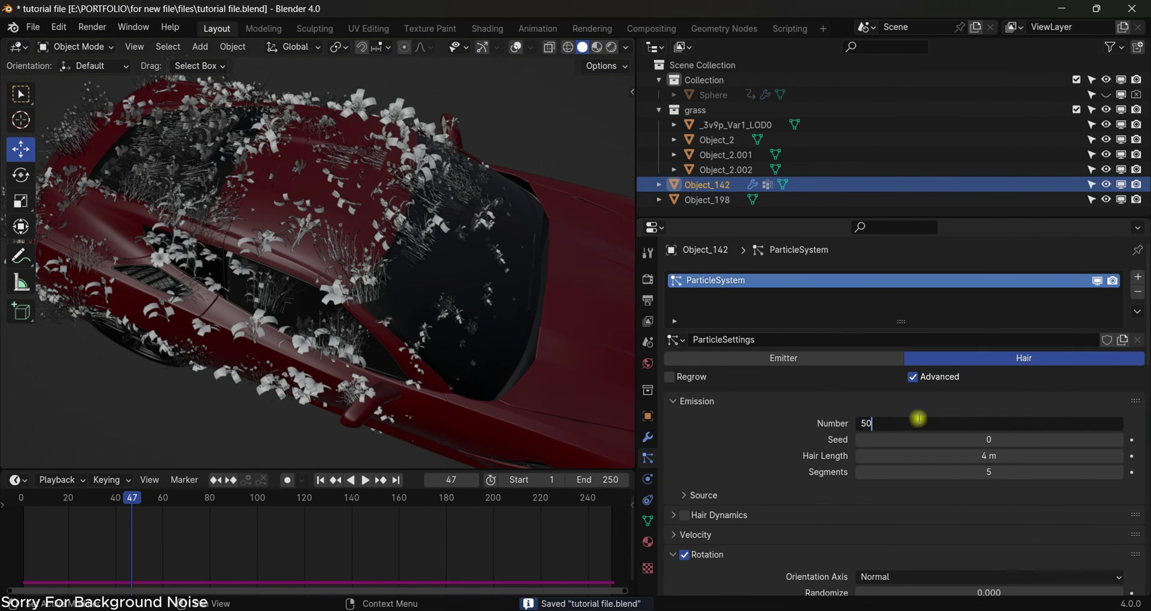
key(Return)
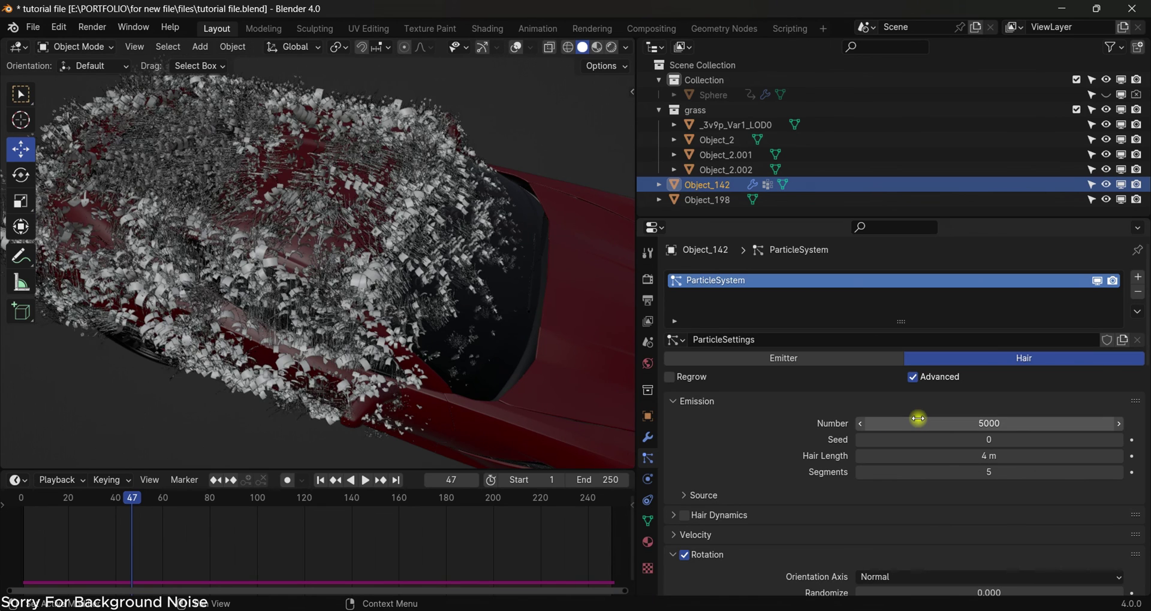
- Orbit around the denser plant-covered car and turn the viewport gizmos back on
scroll(376, 310, down, 5)
middle_drag(376, 311, 418, 225)
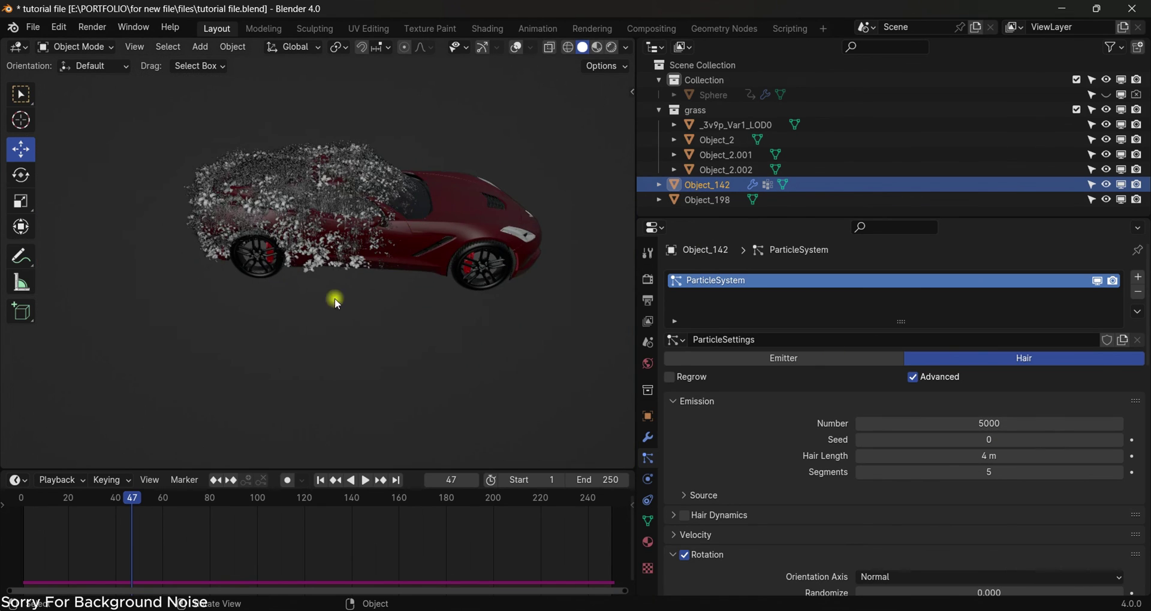
middle_drag(502, 235, 410, 240)
scroll(410, 240, up, 6)
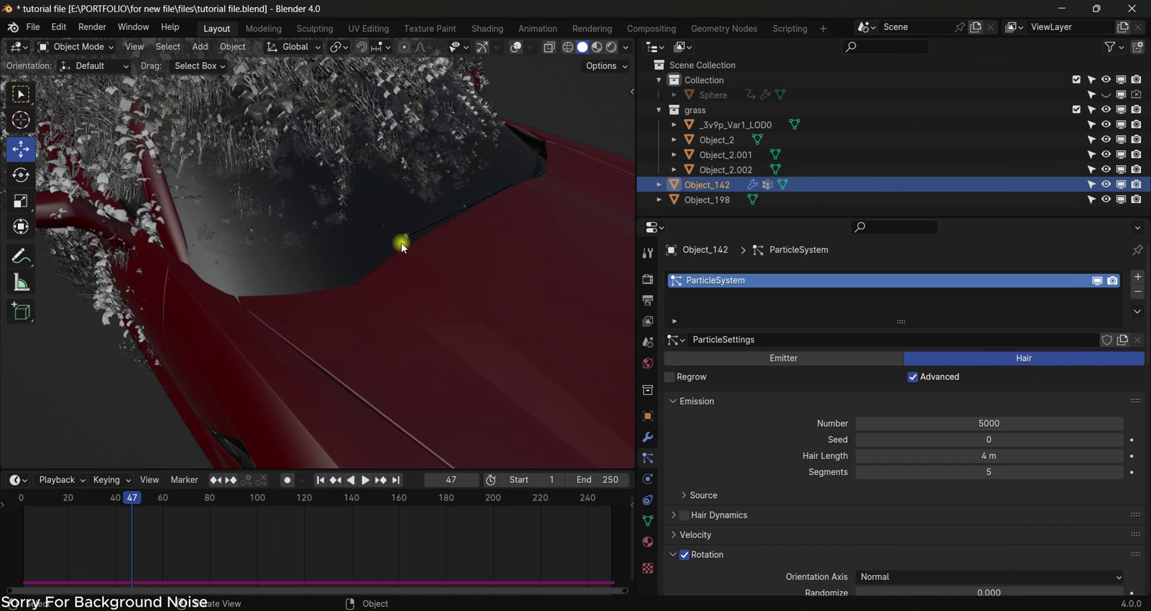
click(489, 53)
scroll(354, 211, down, 6)
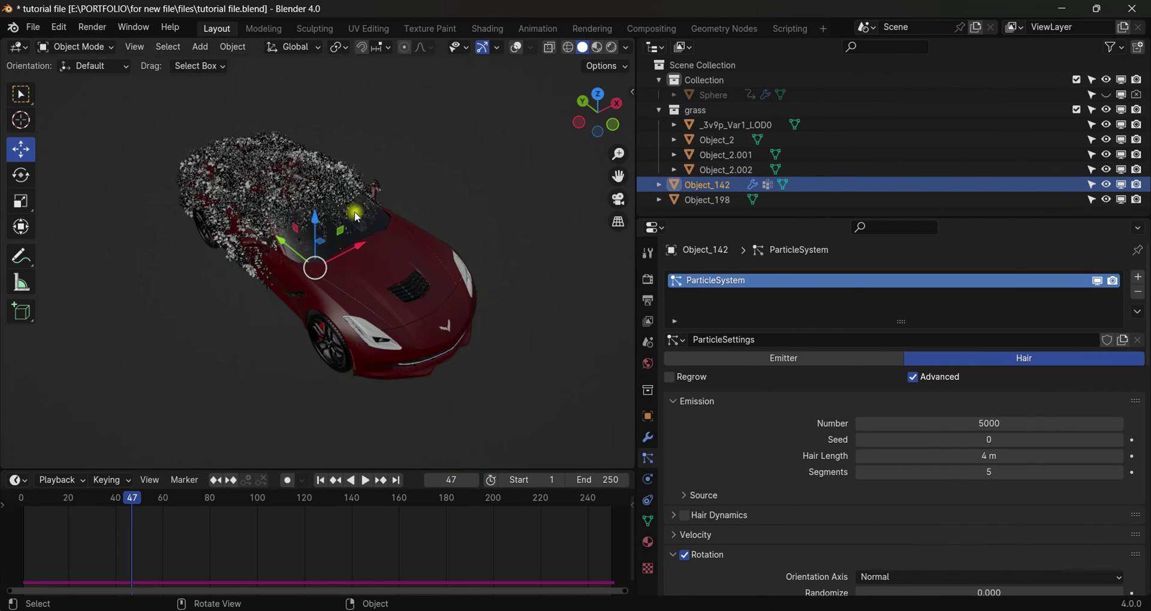
middle_drag(354, 211, 341, 394)
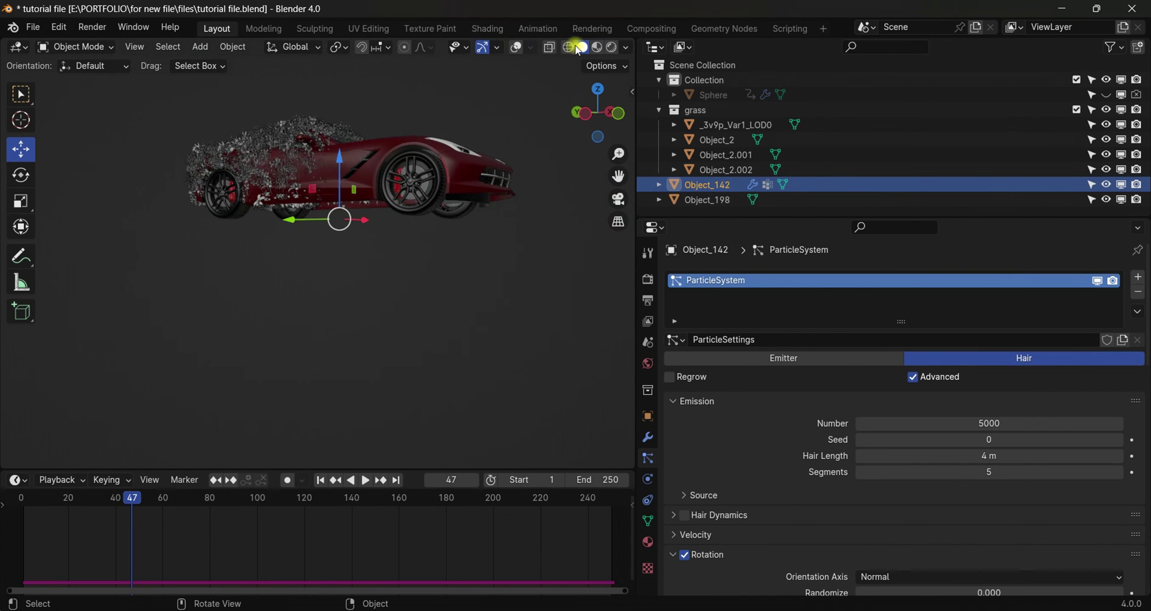